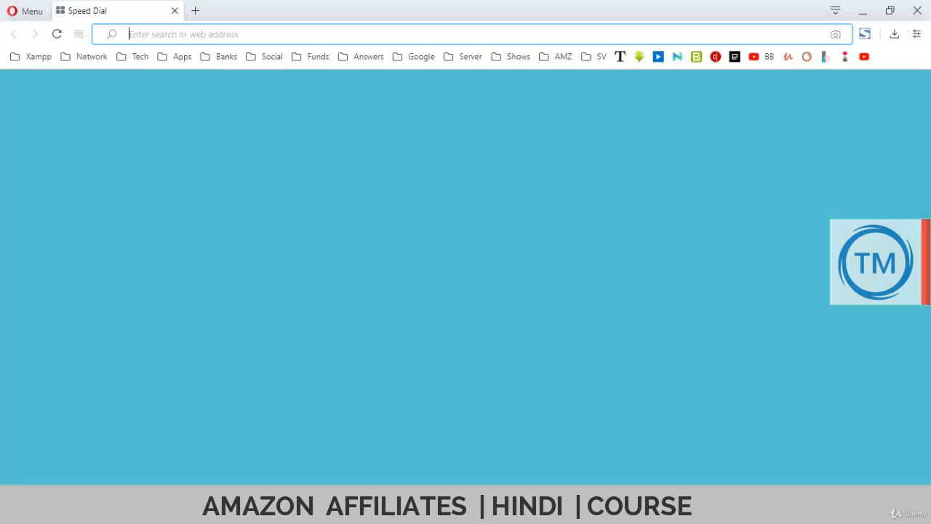
Search the web for "themeforest"
{"action": "type", "text": "themeforest"}
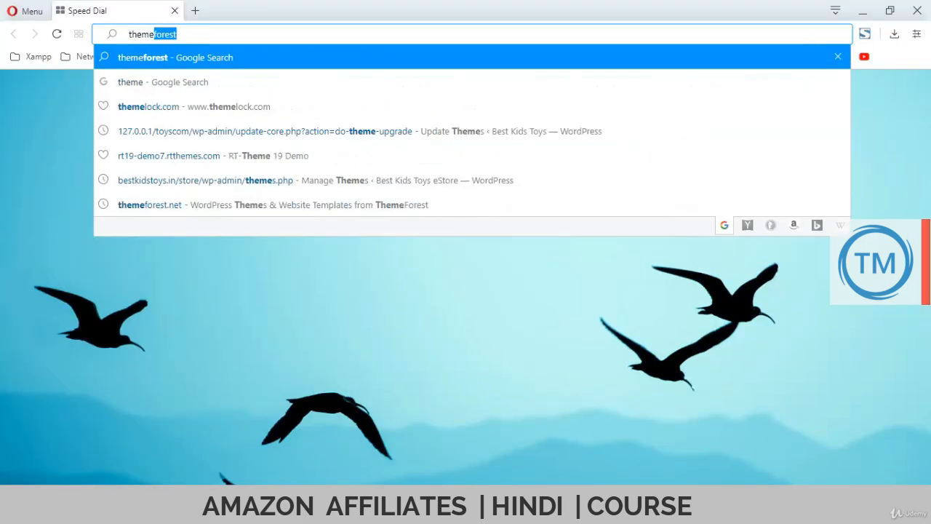
{"action": "key", "text": "Return"}
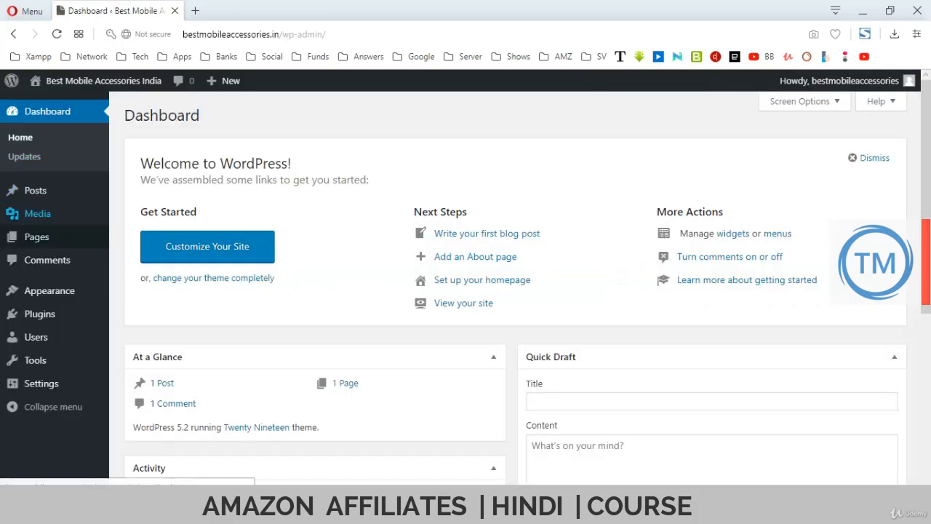
Open the theme installation page in the WordPress admin of bestmobileaccessories.in and browse the popular themes
{"action": "mouse_move", "coordinate": [43, 291]}
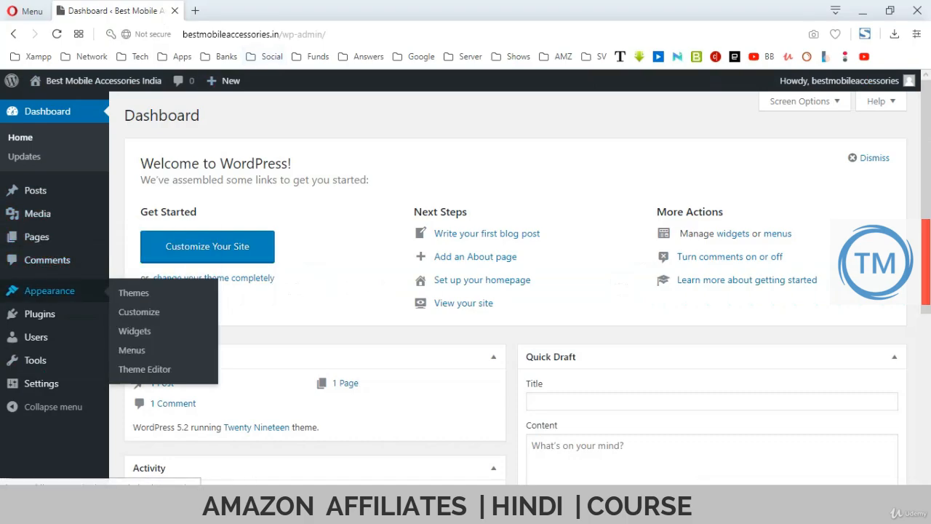
{"action": "left_click", "coordinate": [134, 292]}
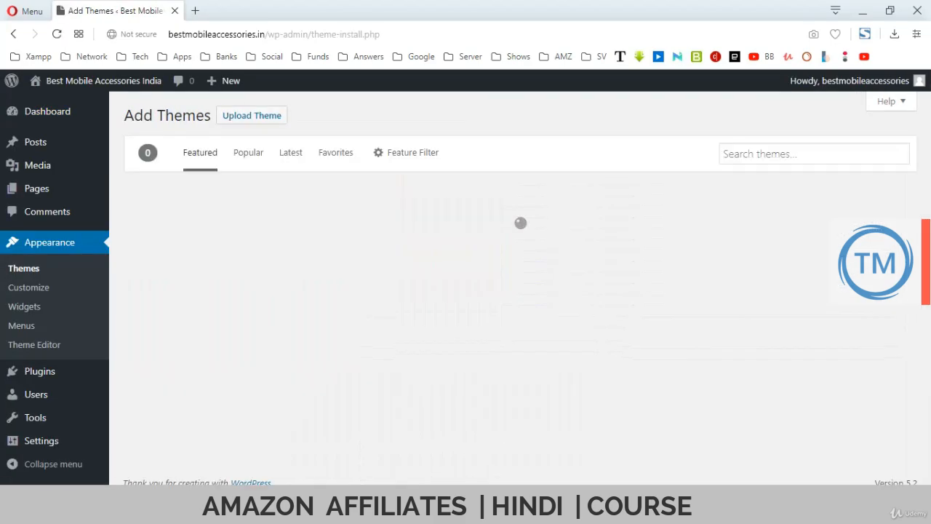
{"action": "left_click", "coordinate": [248, 152]}
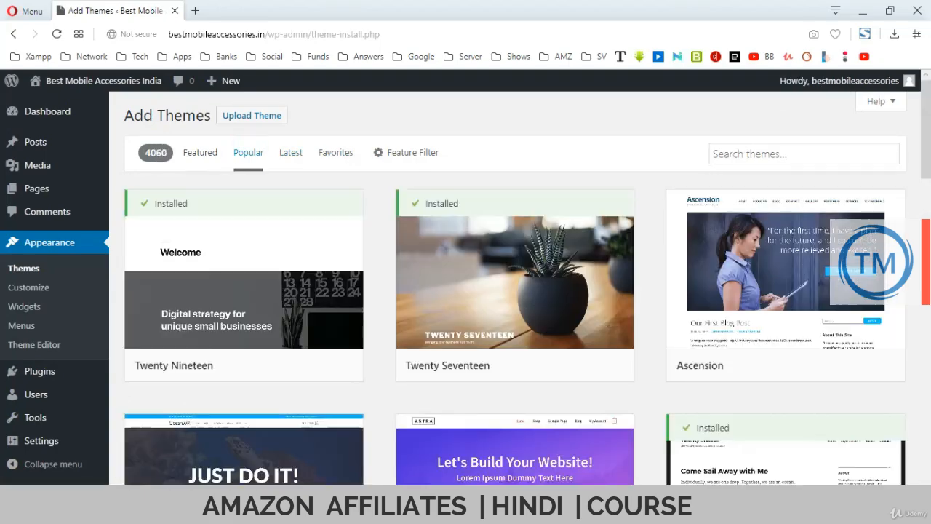
{"action": "scroll", "coordinate": [786, 276], "scroll_direction": "down", "scroll_amount": 7}
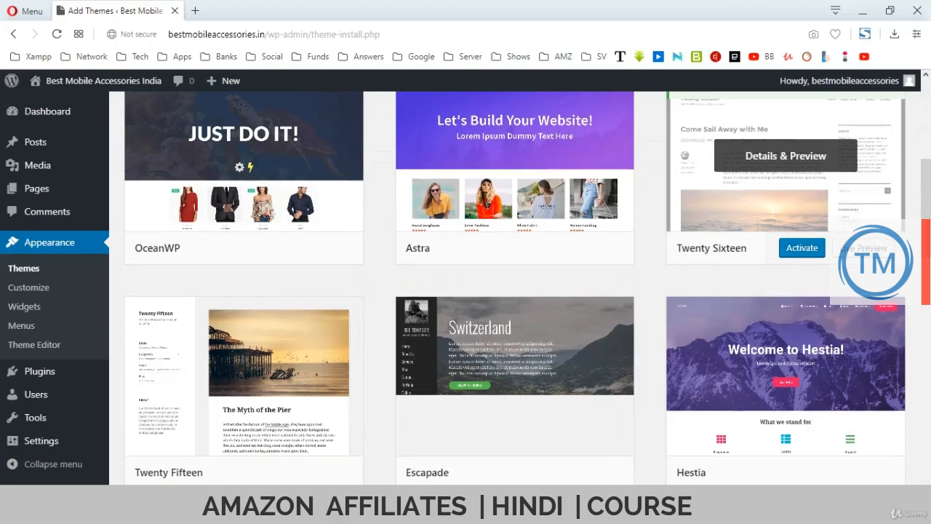
{"action": "scroll", "coordinate": [786, 277], "scroll_direction": "down", "scroll_amount": 5}
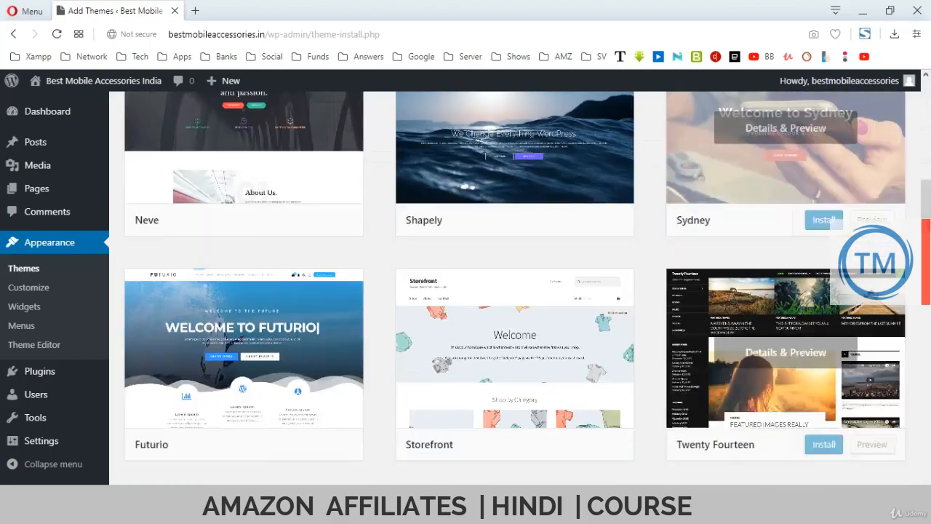
{"action": "scroll", "coordinate": [244, 290], "scroll_direction": "down", "scroll_amount": 5}
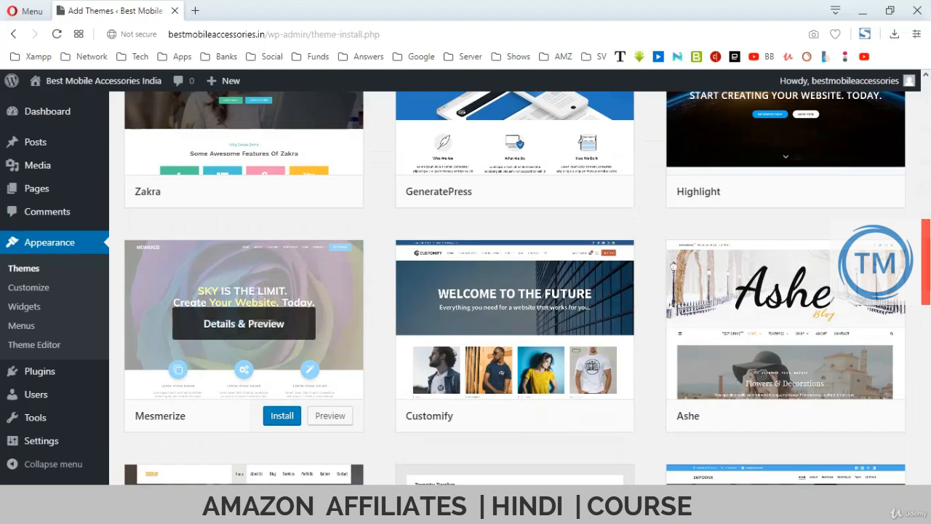
{"action": "scroll", "coordinate": [514, 320], "scroll_direction": "up", "scroll_amount": 15}
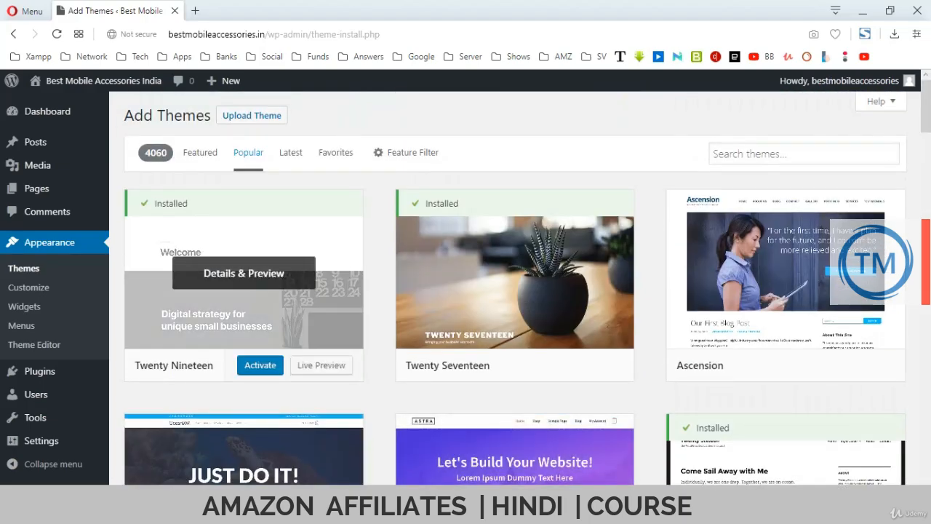
Show the featured themes and look through the available designs
{"action": "left_click", "coordinate": [200, 152]}
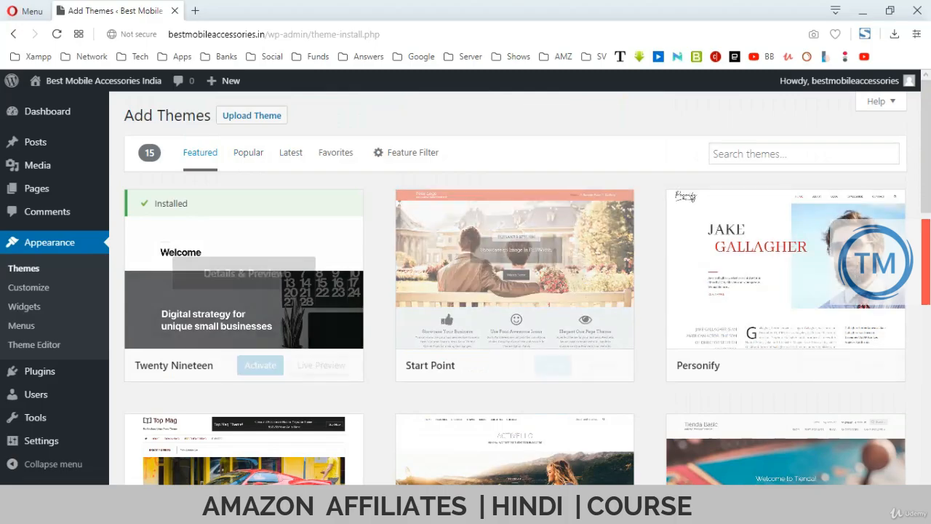
{"action": "scroll", "coordinate": [462, 296], "scroll_direction": "down", "scroll_amount": 5}
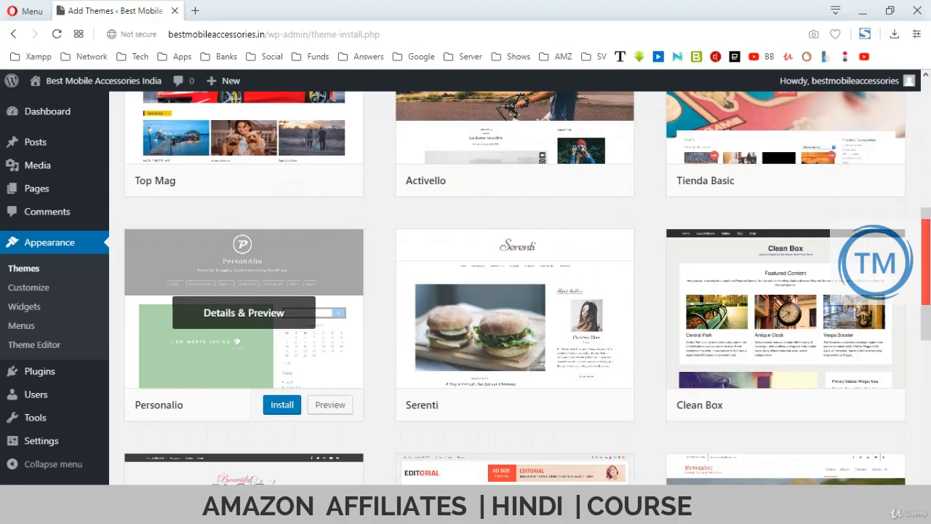
{"action": "scroll", "coordinate": [786, 313], "scroll_direction": "down", "scroll_amount": 3}
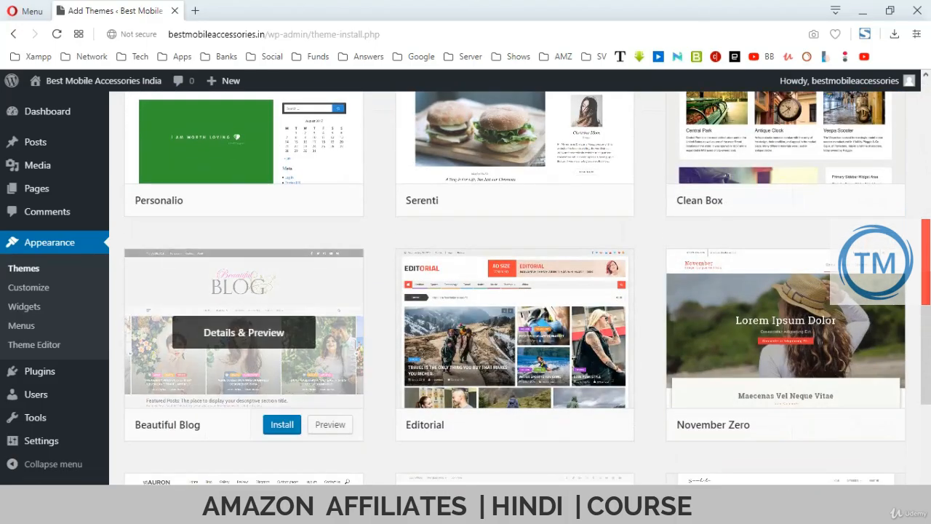
{"action": "scroll", "coordinate": [244, 320], "scroll_direction": "up", "scroll_amount": 6}
{"action": "scroll", "coordinate": [514, 291], "scroll_direction": "up", "scroll_amount": 3}
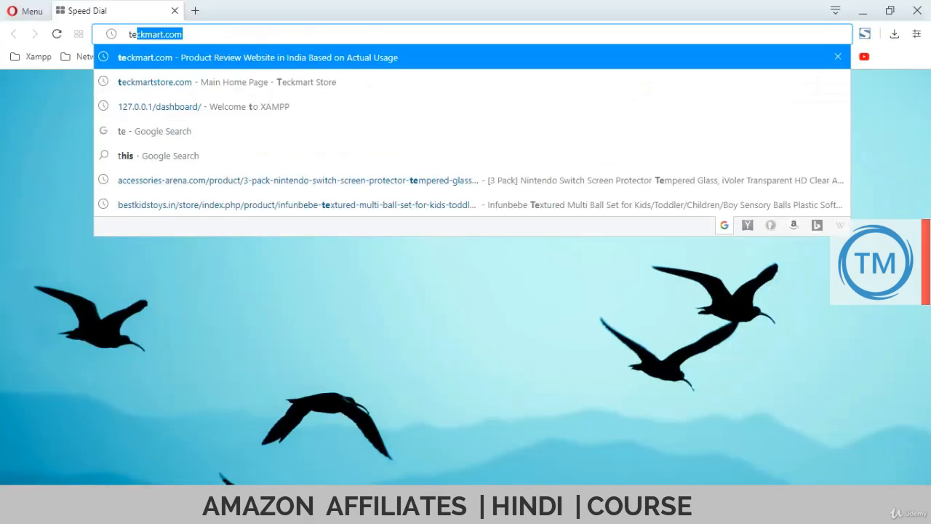
Open the example websites teckmart.com and searchtrends.co.in
{"action": "type", "text": "ckmart.com"}
{"action": "key", "text": "Return"}
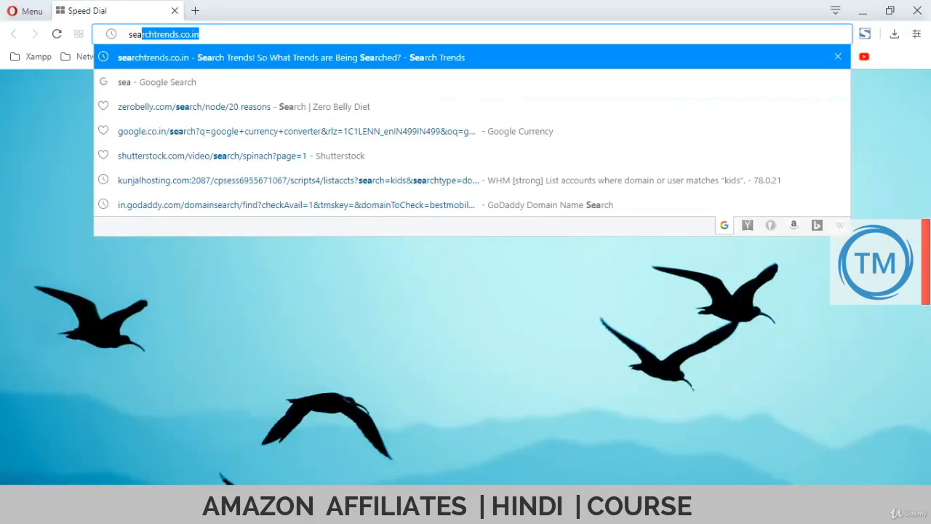
{"action": "key", "text": "Return"}
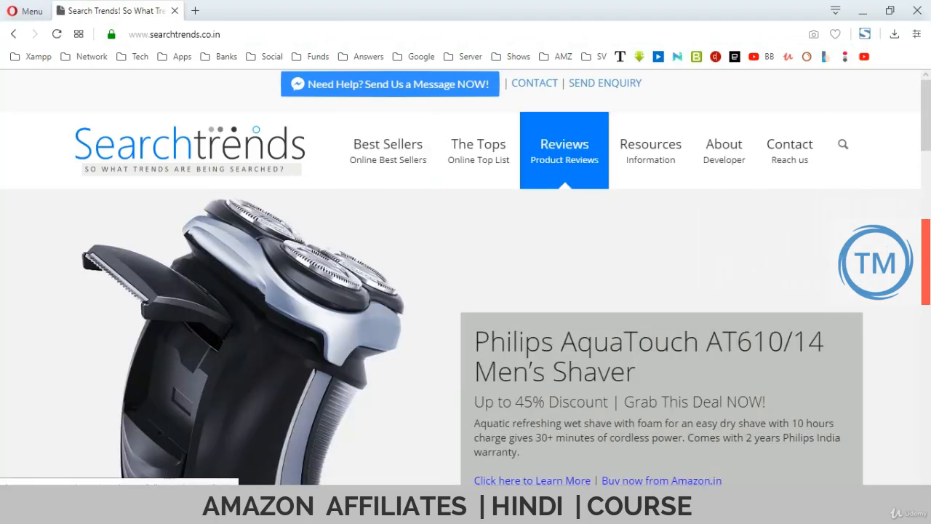
Look through the Searchtrends homepage from its banner down to the footer
{"action": "scroll", "coordinate": [466, 276], "scroll_direction": "down", "scroll_amount": 8}
{"action": "scroll", "coordinate": [466, 276], "scroll_direction": "down", "scroll_amount": 10}
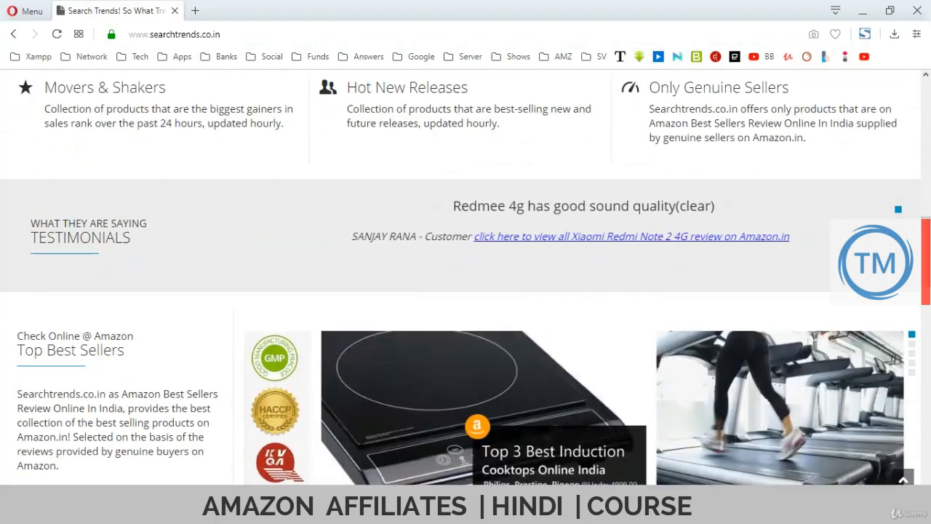
{"action": "scroll", "coordinate": [465, 276], "scroll_direction": "down", "scroll_amount": 5}
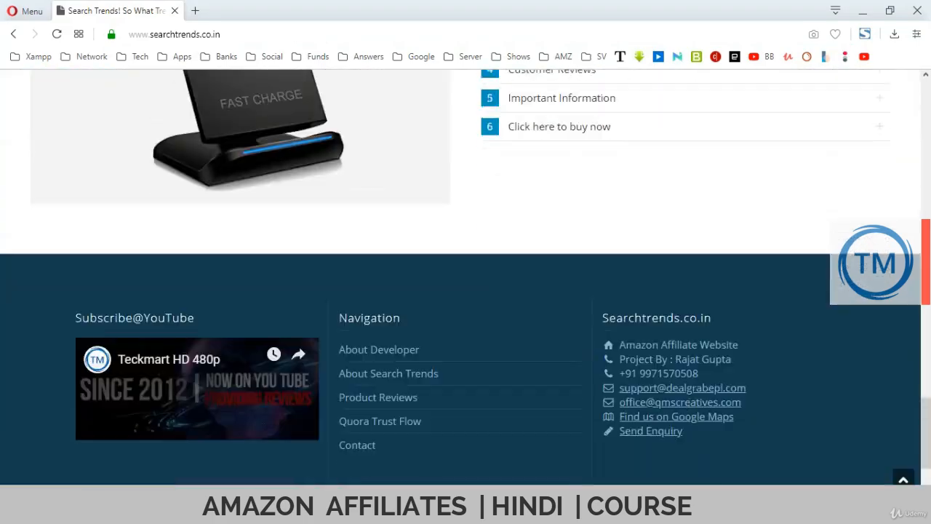
{"action": "scroll", "coordinate": [466, 276], "scroll_direction": "up", "scroll_amount": 20}
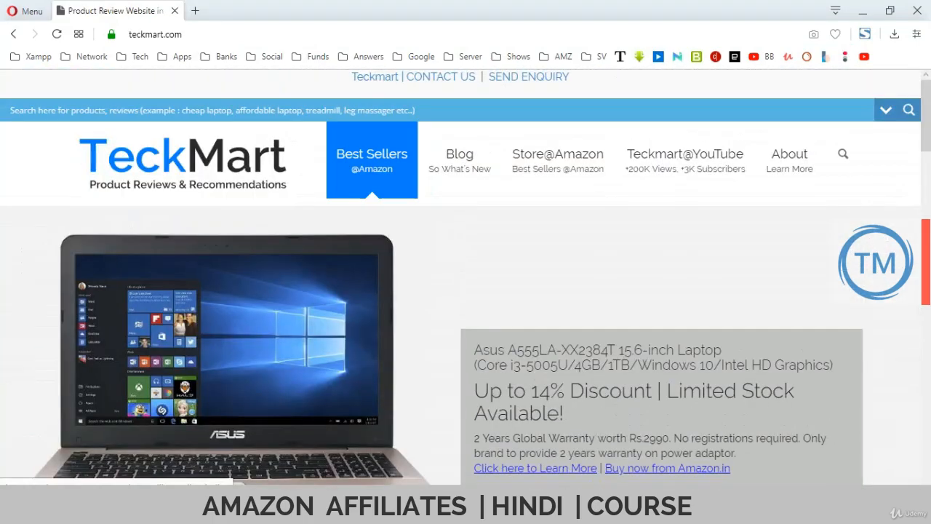
Look through the TeckMart homepage, including its latest videos and best sellers sections
{"action": "scroll", "coordinate": [466, 277], "scroll_direction": "down", "scroll_amount": 5}
{"action": "scroll", "coordinate": [465, 276], "scroll_direction": "down", "scroll_amount": 10}
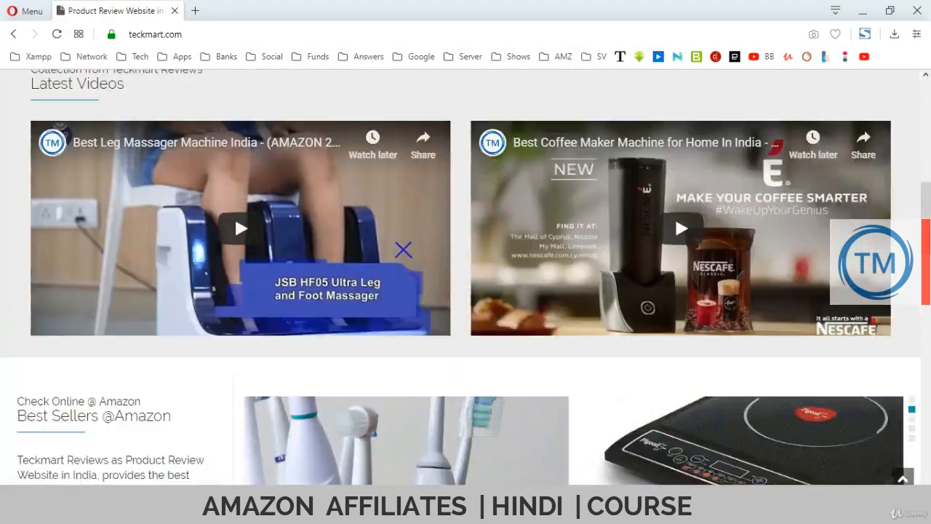
{"action": "scroll", "coordinate": [465, 277], "scroll_direction": "up", "scroll_amount": 20}
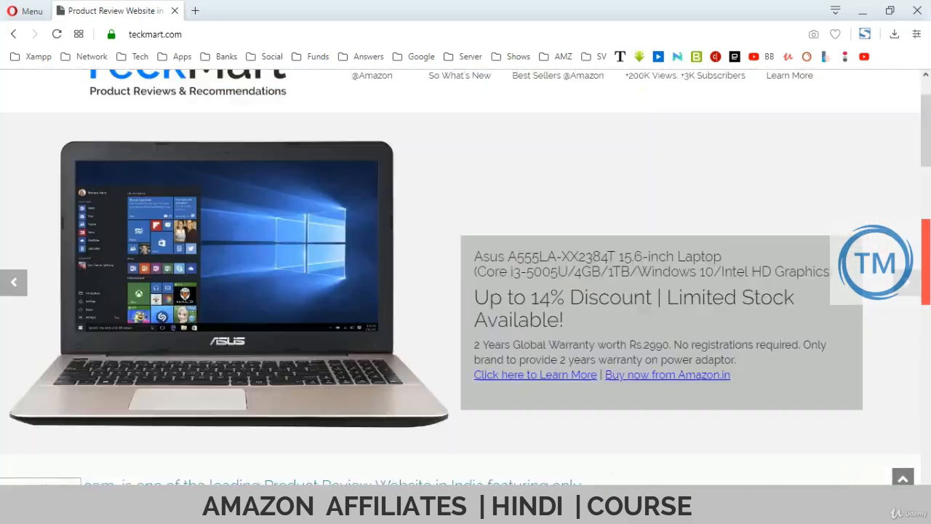
Open the example website heerjewels.com in place of the TeckMart page
{"action": "left_click", "coordinate": [155, 35]}
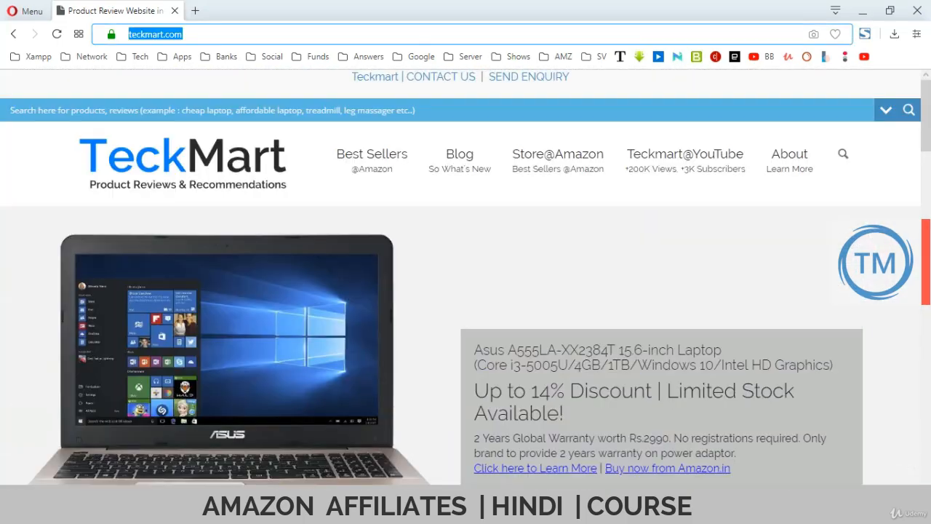
{"action": "type", "text": "heer"}
{"action": "key", "text": "Return"}
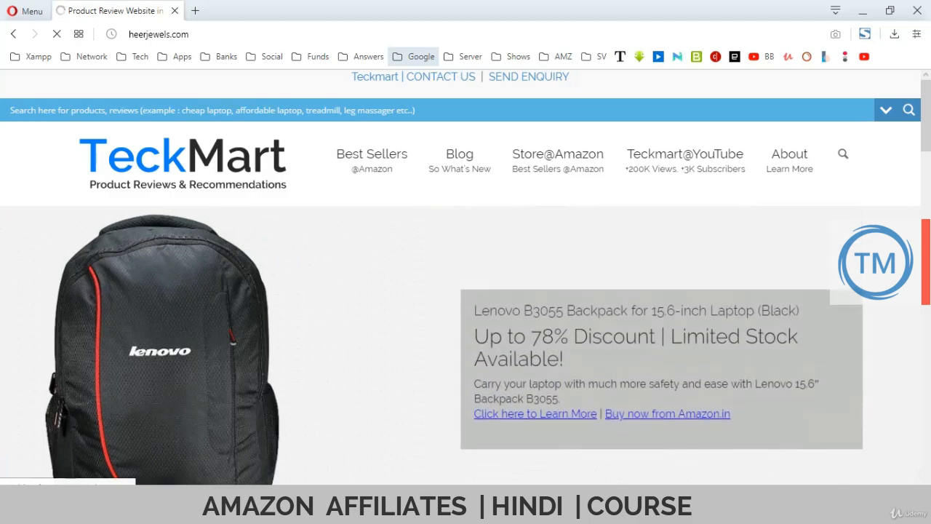
{"action": "key", "text": "Return"}
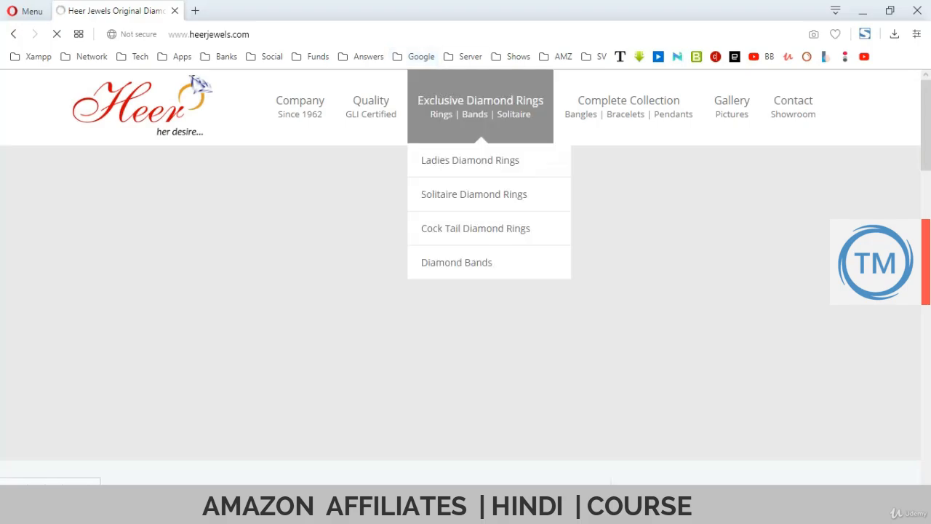
Examine the Heer Jewels homepage, covering its navigation, product collections, testimonials and footer
{"action": "mouse_move", "coordinate": [629, 107]}
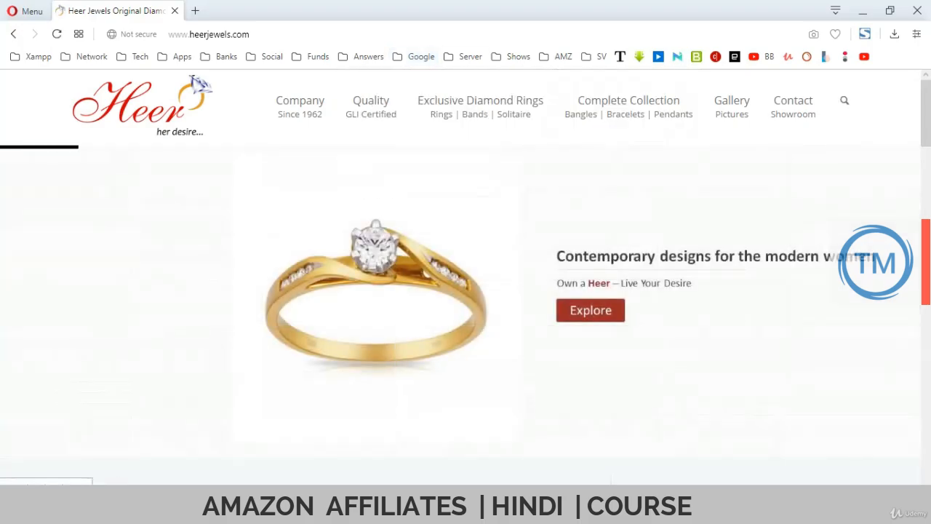
{"action": "scroll", "coordinate": [629, 106], "scroll_direction": "down", "scroll_amount": 1}
{"action": "scroll", "coordinate": [628, 107], "scroll_direction": "down", "scroll_amount": 6}
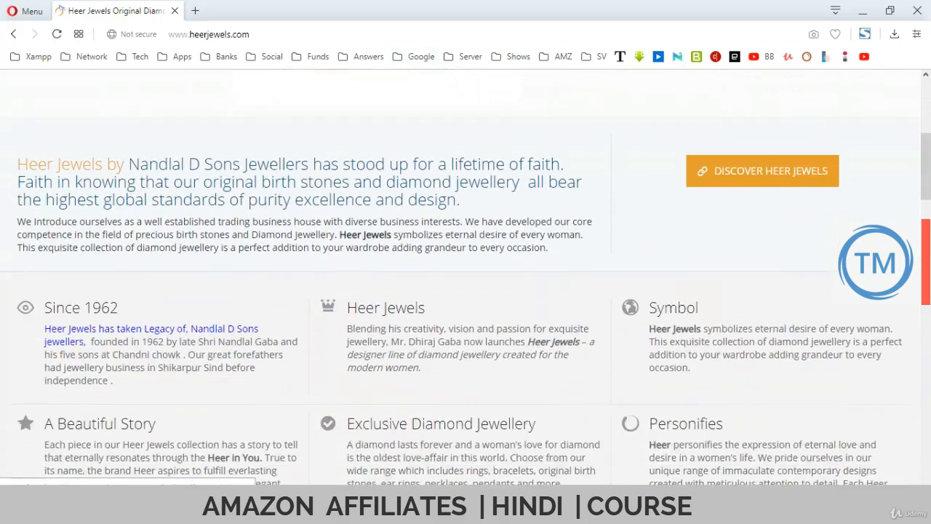
{"action": "scroll", "coordinate": [466, 276], "scroll_direction": "down", "scroll_amount": 5}
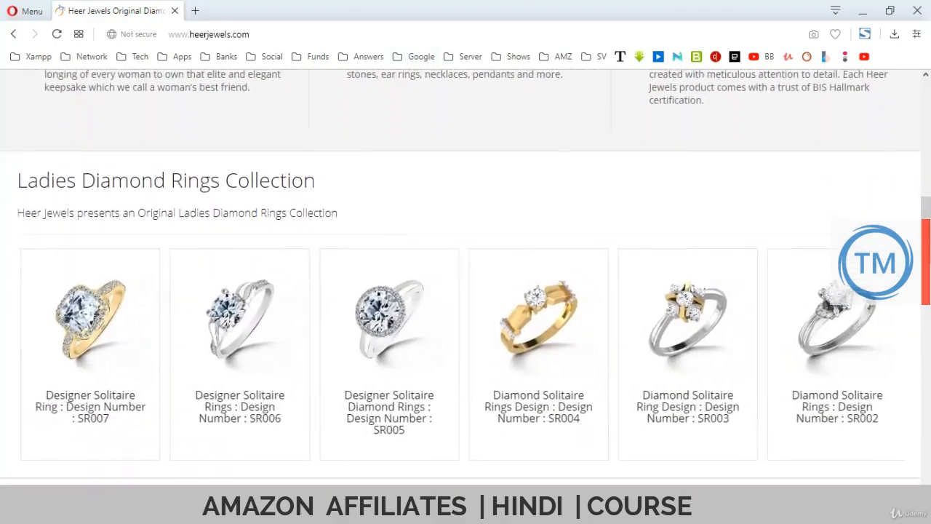
{"action": "scroll", "coordinate": [465, 276], "scroll_direction": "down", "scroll_amount": 6}
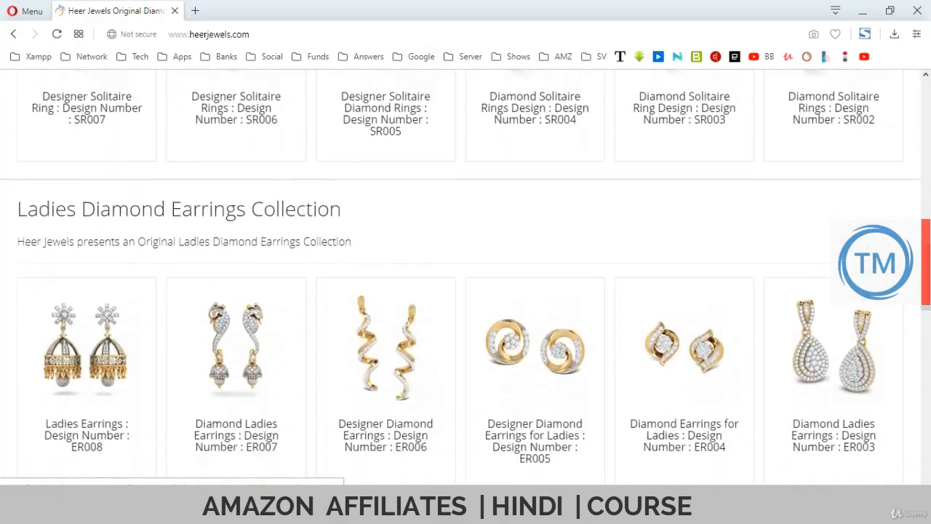
{"action": "scroll", "coordinate": [466, 277], "scroll_direction": "down", "scroll_amount": 8}
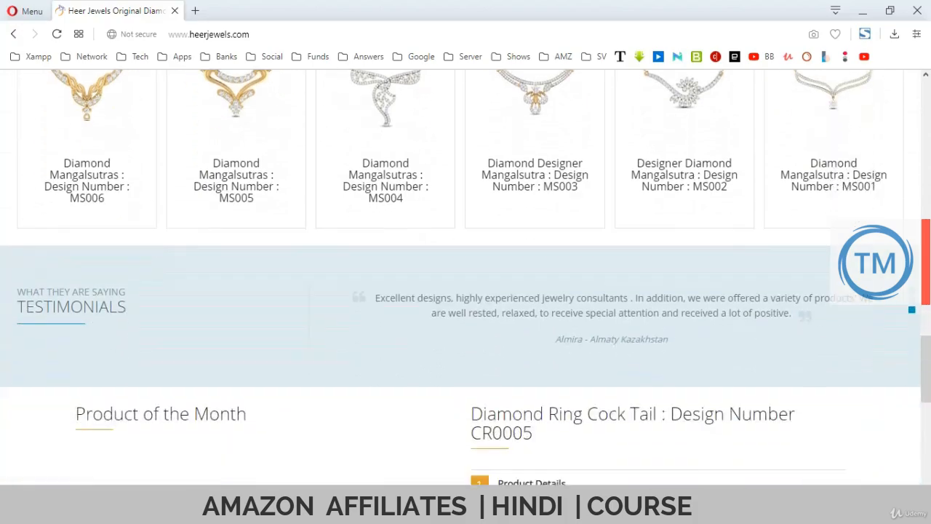
{"action": "scroll", "coordinate": [466, 277], "scroll_direction": "down", "scroll_amount": 3}
{"action": "scroll", "coordinate": [466, 277], "scroll_direction": "up", "scroll_amount": 6}
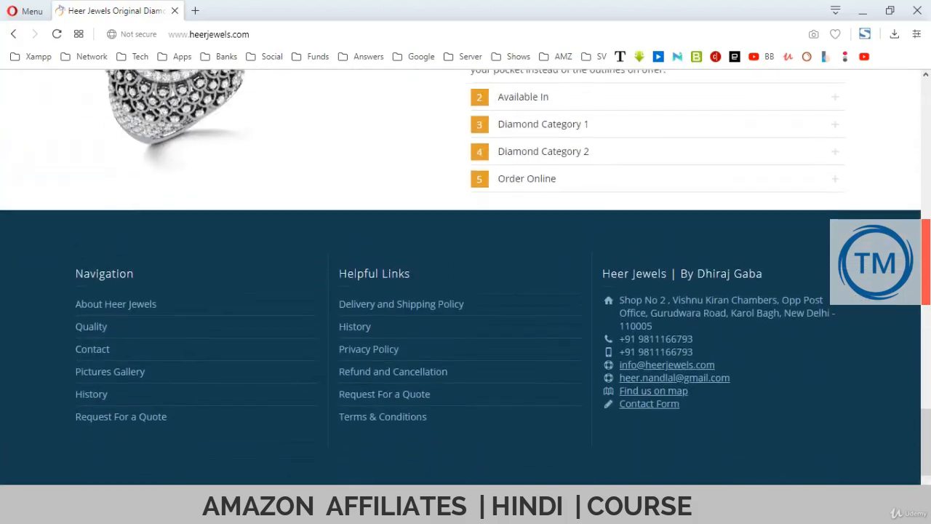
{"action": "scroll", "coordinate": [466, 276], "scroll_direction": "up", "scroll_amount": 20}
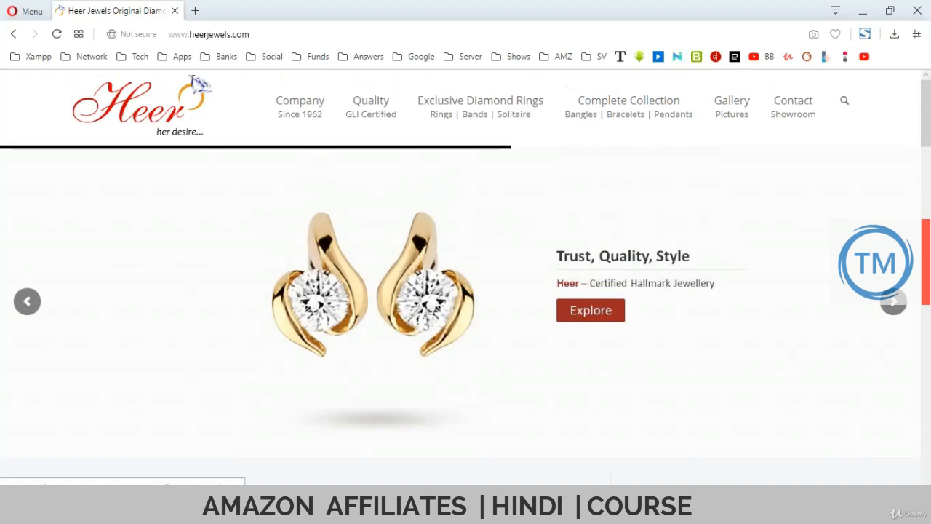
{"action": "mouse_move", "coordinate": [480, 107]}
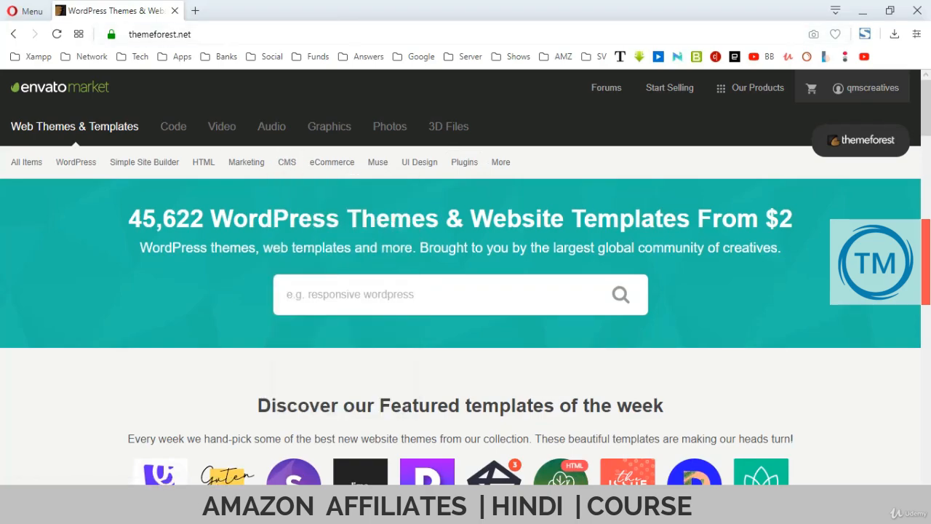
Search ThemeForest for "rt19"
{"action": "type", "text": "rtl"}
{"action": "type", "text": "9"}
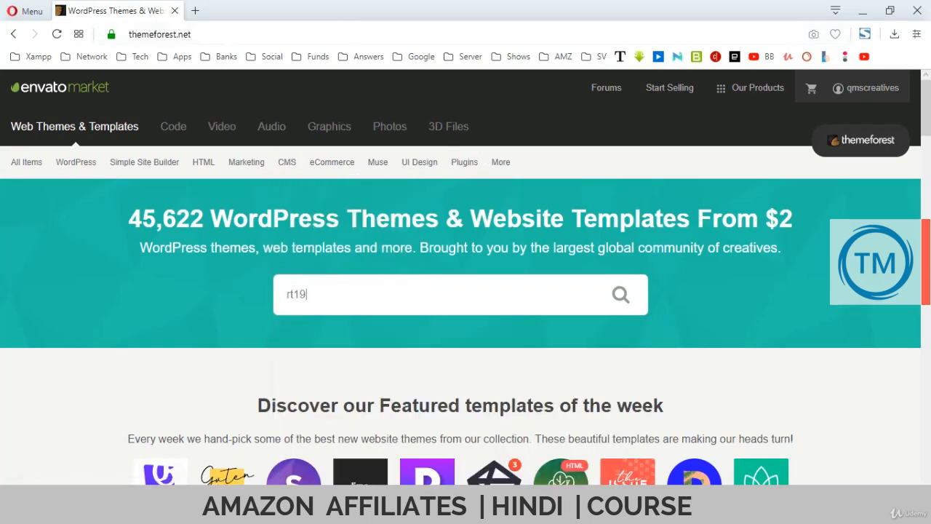
{"action": "key", "text": "Return"}
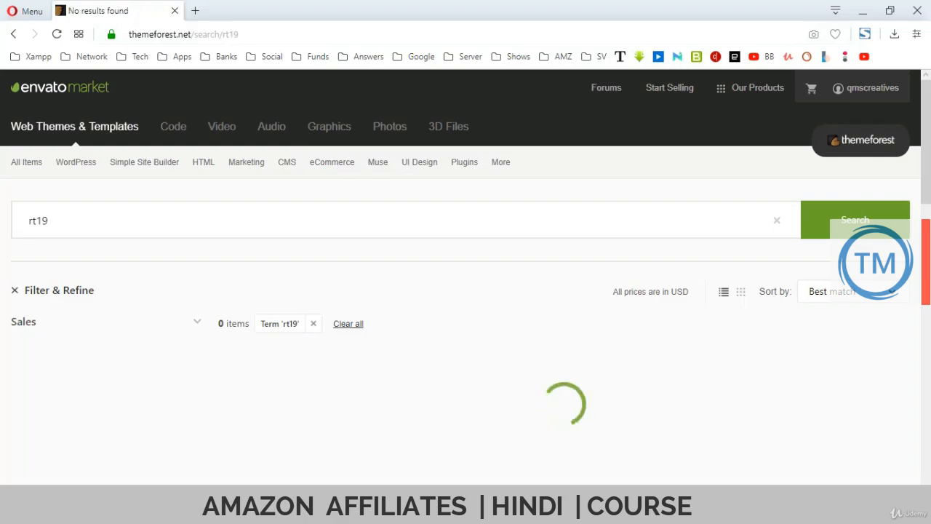
Change the ThemeForest search term to "rt theme" and run the search
{"action": "left_click", "coordinate": [48, 220]}
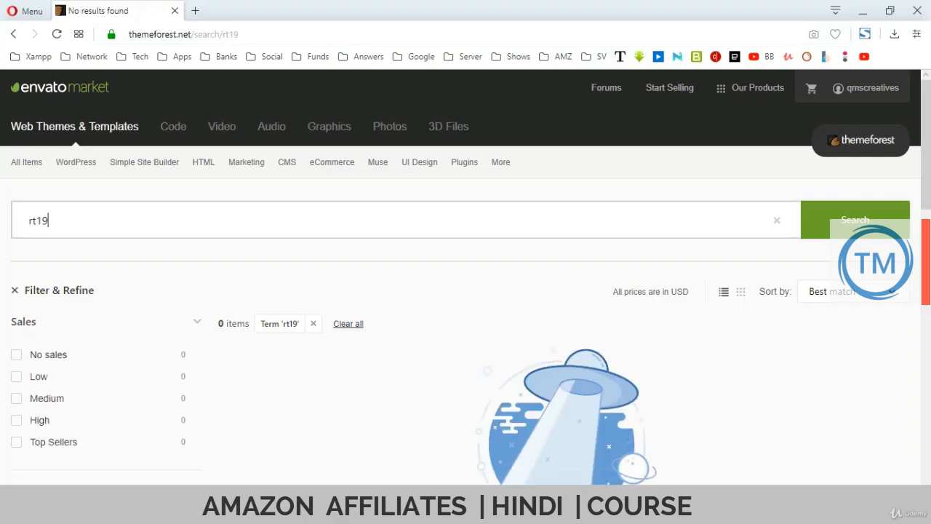
{"action": "left_click", "coordinate": [36, 219]}
{"action": "key", "text": "shift+Right"}
{"action": "key", "text": "shift+Right"}
{"action": "key", "text": "shift+Right"}
{"action": "type", "text": "theme"}
{"action": "key", "text": "Return"}
{"action": "mouse_move", "coordinate": [332, 161]}
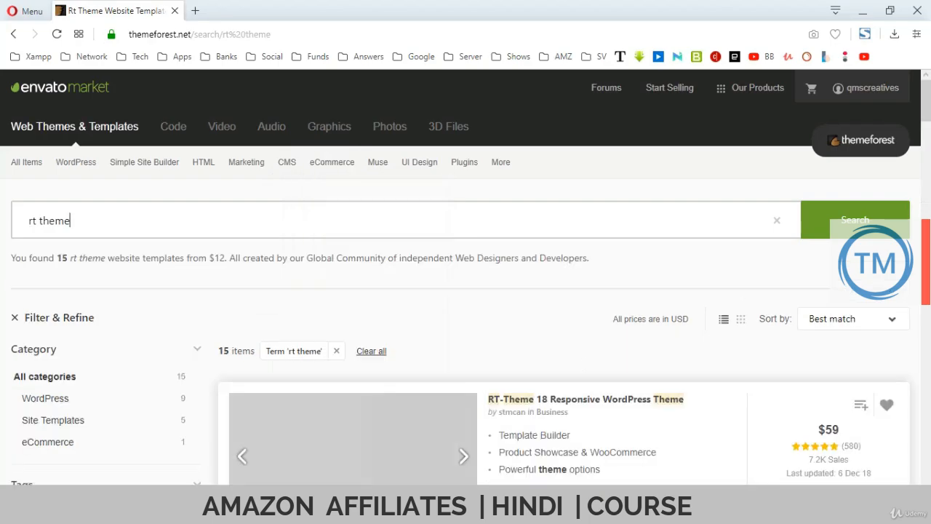
Search ThemeForest for "rt theme19", and follow the suggested search term "rt theme 19"
{"action": "scroll", "coordinate": [466, 278], "scroll_direction": "down", "scroll_amount": 1}
{"action": "scroll", "coordinate": [291, 298], "scroll_direction": "down", "scroll_amount": 1}
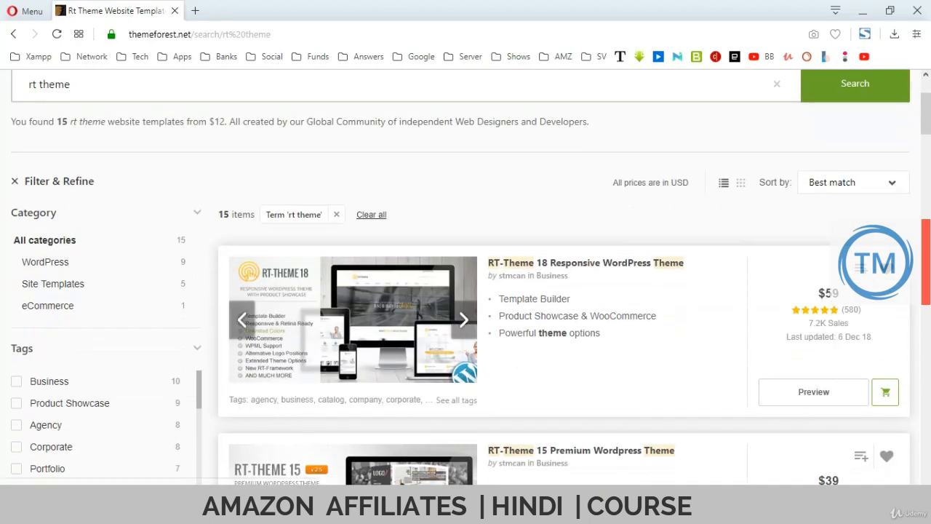
{"action": "scroll", "coordinate": [284, 306], "scroll_direction": "down", "scroll_amount": 3}
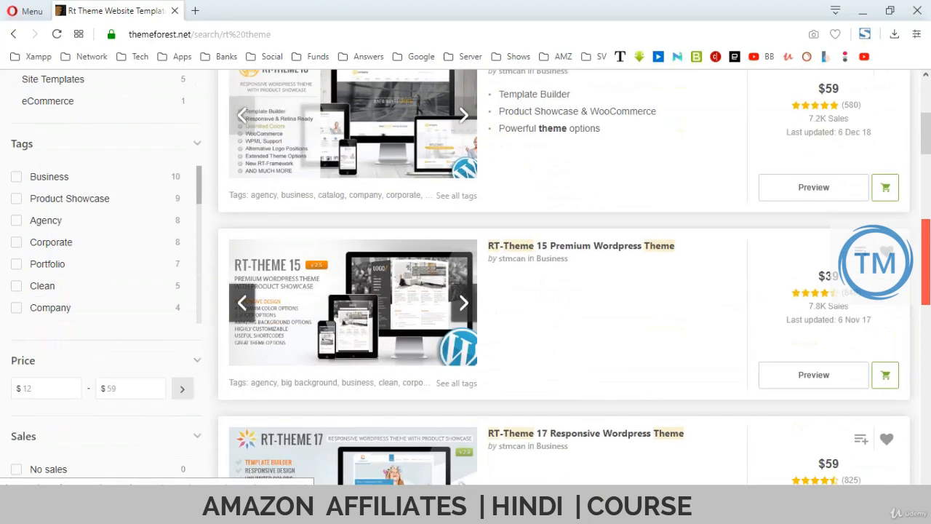
{"action": "scroll", "coordinate": [283, 305], "scroll_direction": "up", "scroll_amount": 5}
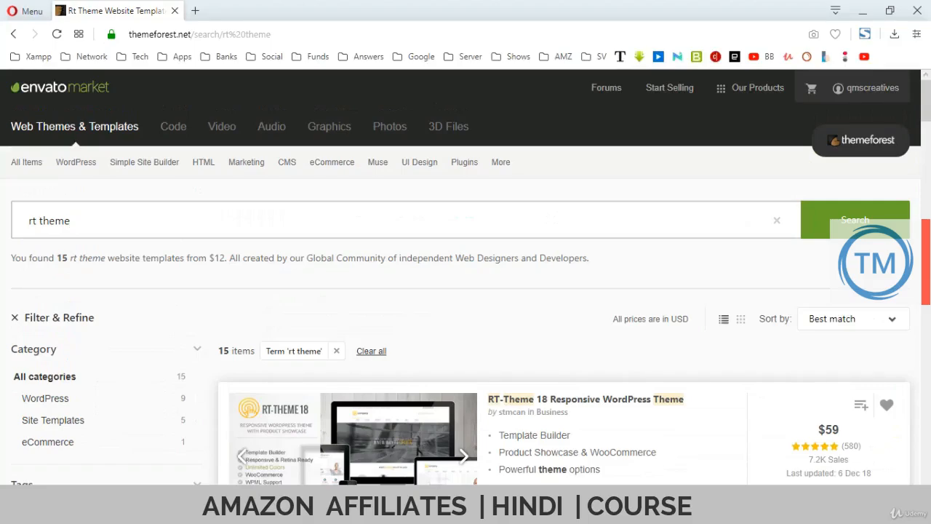
{"action": "type", "text": "19"}
{"action": "key", "text": "Left"}
{"action": "key", "text": "BackSpace"}
{"action": "key", "text": "Return"}
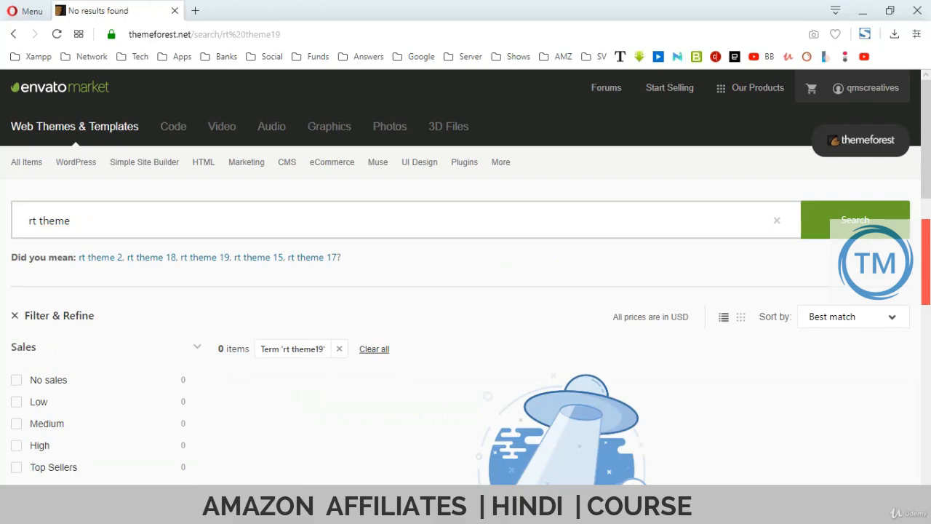
{"action": "key", "text": "Return"}
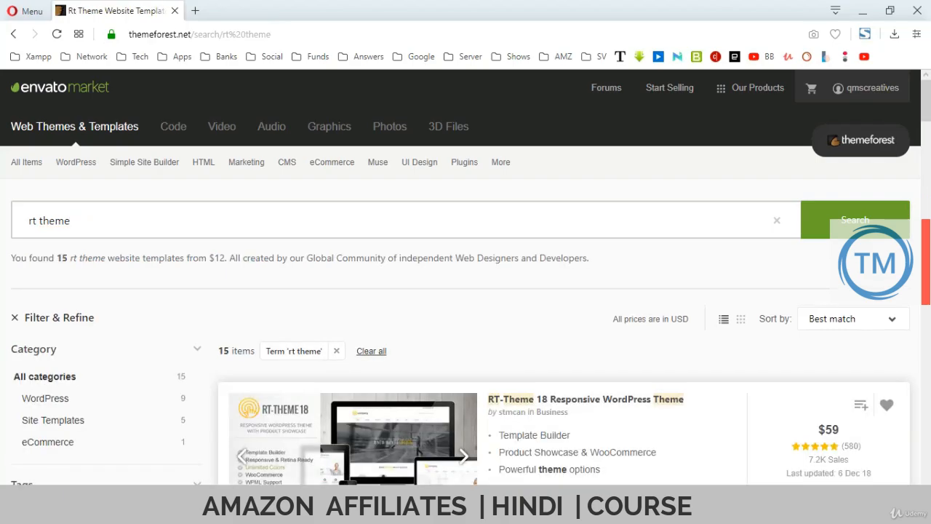
{"action": "left_click", "coordinate": [13, 35]}
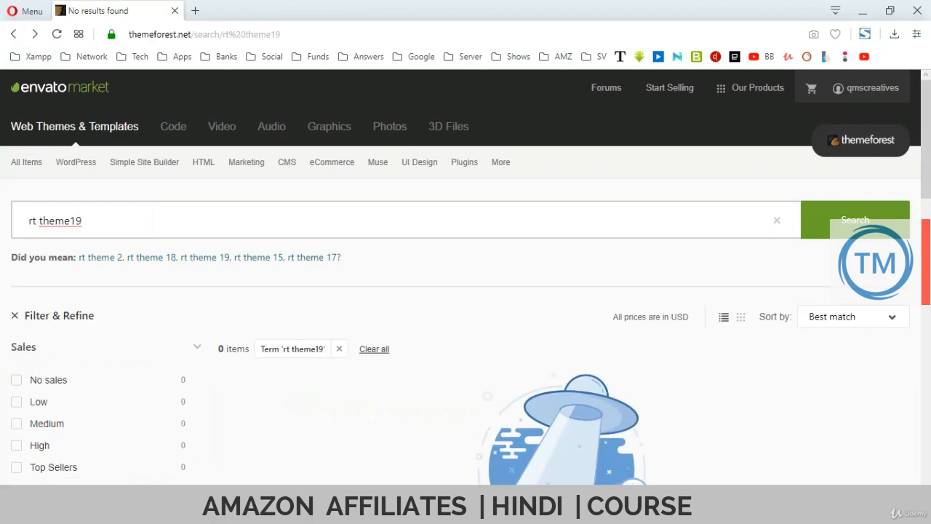
{"action": "left_click", "coordinate": [204, 257]}
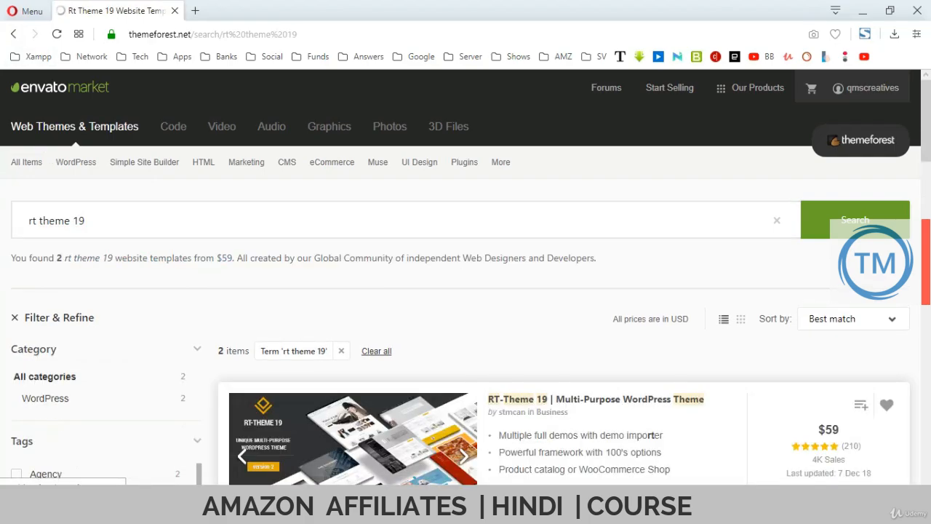
Open the RT-Theme 19 | Multi-Purpose WordPress Theme item page and examine its preview, licence price and purchase options
{"action": "scroll", "coordinate": [466, 291], "scroll_direction": "down", "scroll_amount": 3}
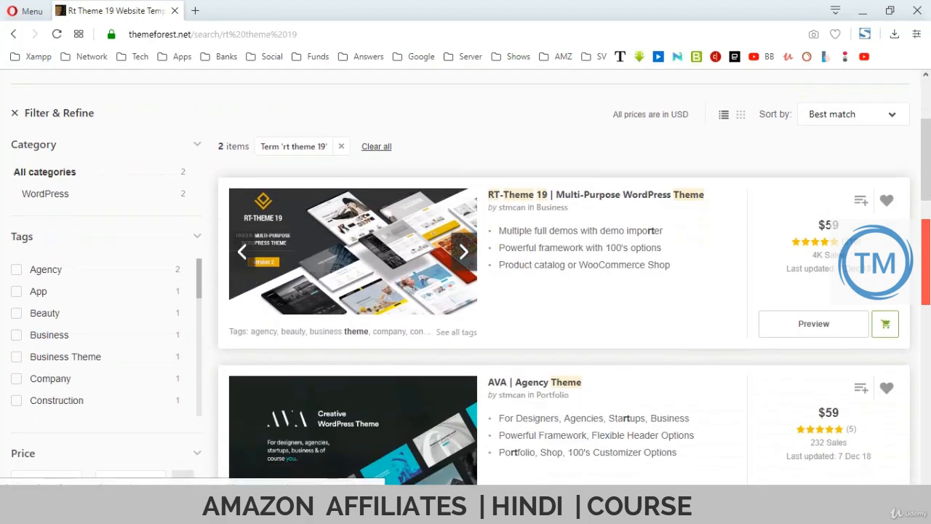
{"action": "double_click", "coordinate": [829, 224]}
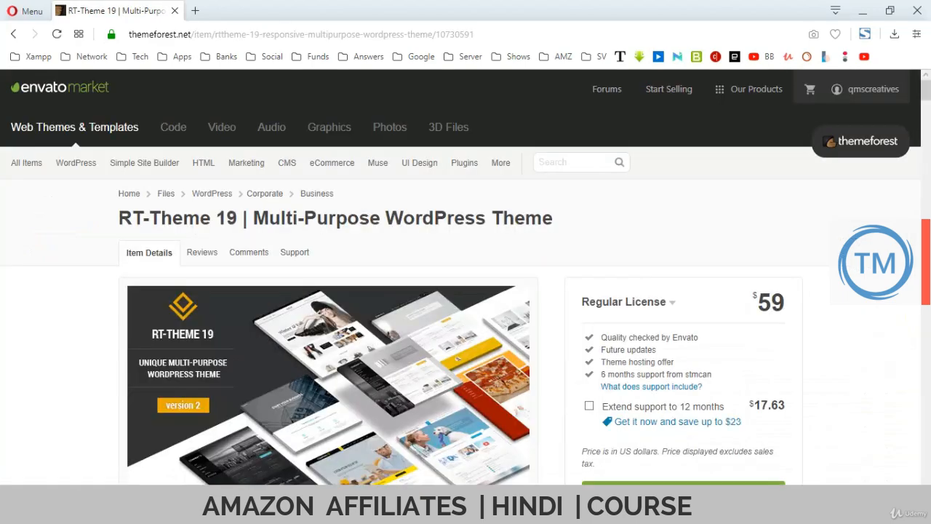
{"action": "scroll", "coordinate": [465, 277], "scroll_direction": "down", "scroll_amount": 2}
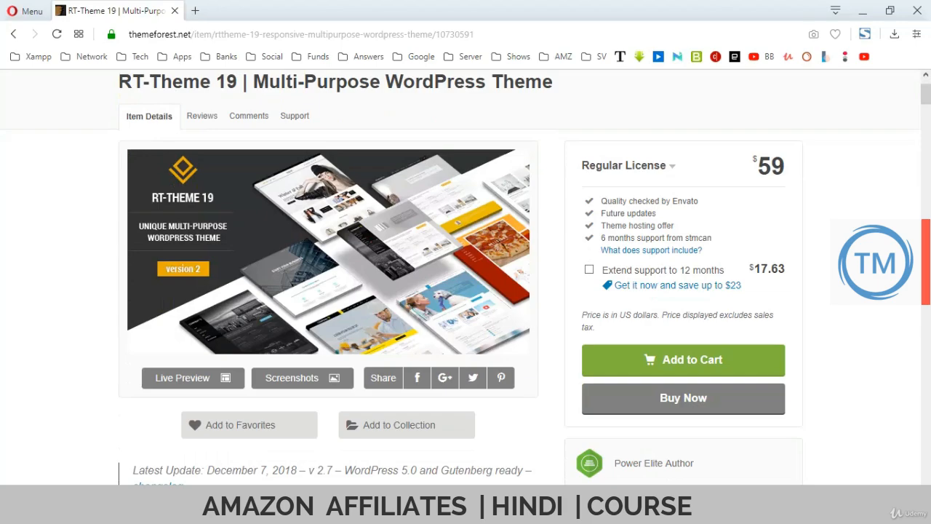
{"action": "scroll", "coordinate": [465, 276], "scroll_direction": "up", "scroll_amount": 2}
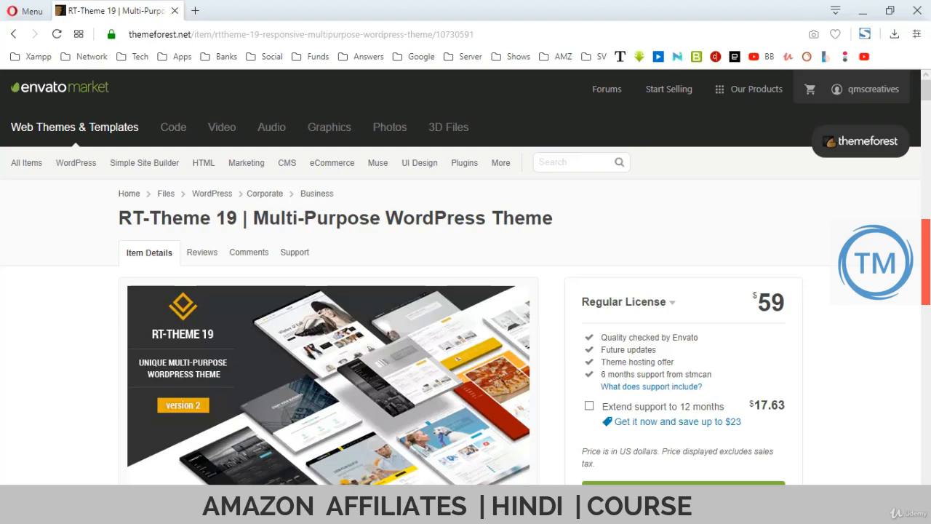
{"action": "scroll", "coordinate": [465, 276], "scroll_direction": "down", "scroll_amount": 2}
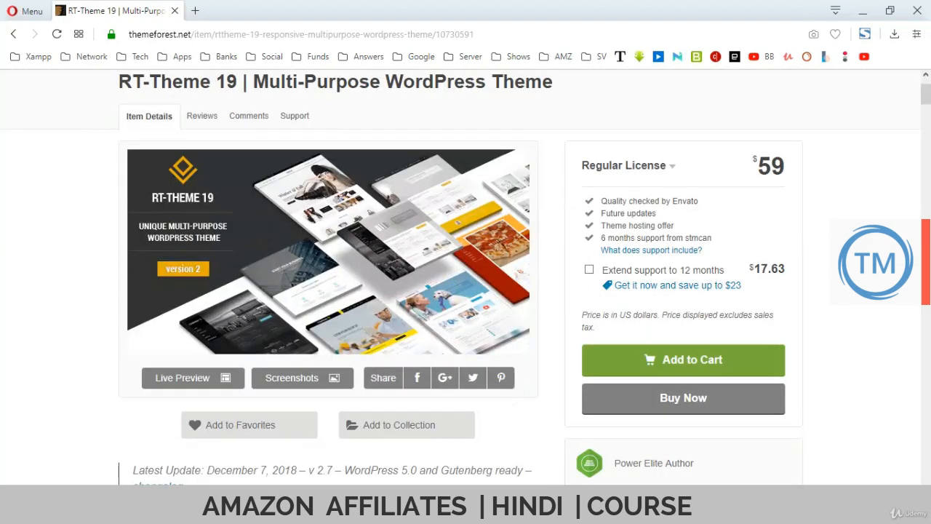
{"action": "scroll", "coordinate": [328, 252], "scroll_direction": "up", "scroll_amount": 1}
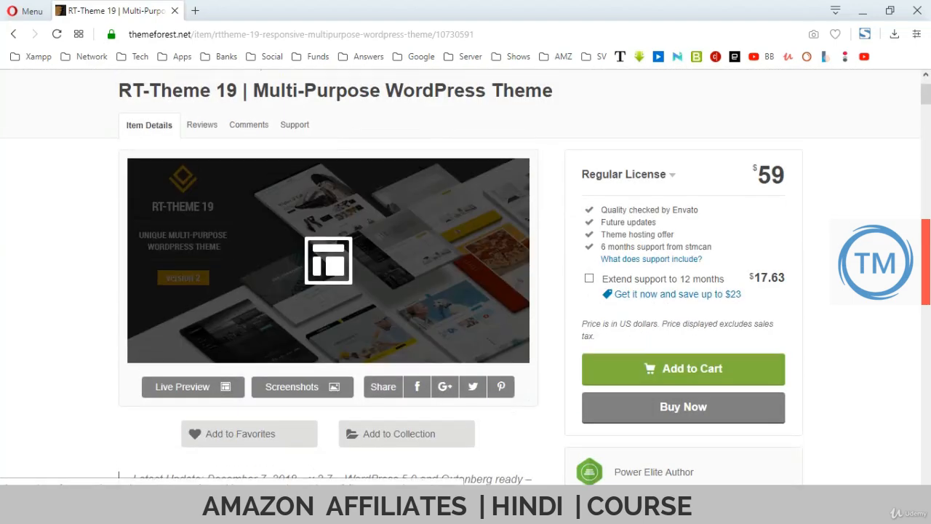
{"action": "scroll", "coordinate": [328, 320], "scroll_direction": "up", "scroll_amount": 1}
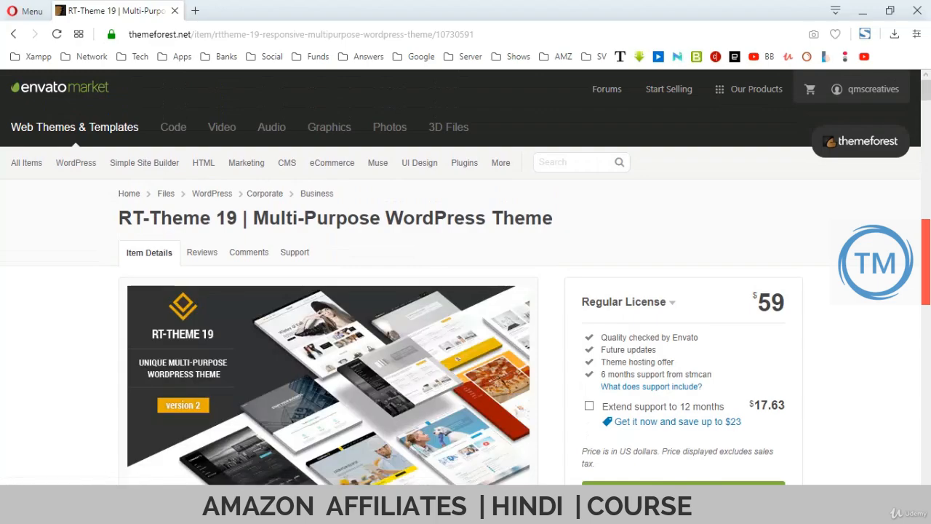
Open the account's Downloads page and look through the purchased plugins and themes
{"action": "mouse_move", "coordinate": [871, 89]}
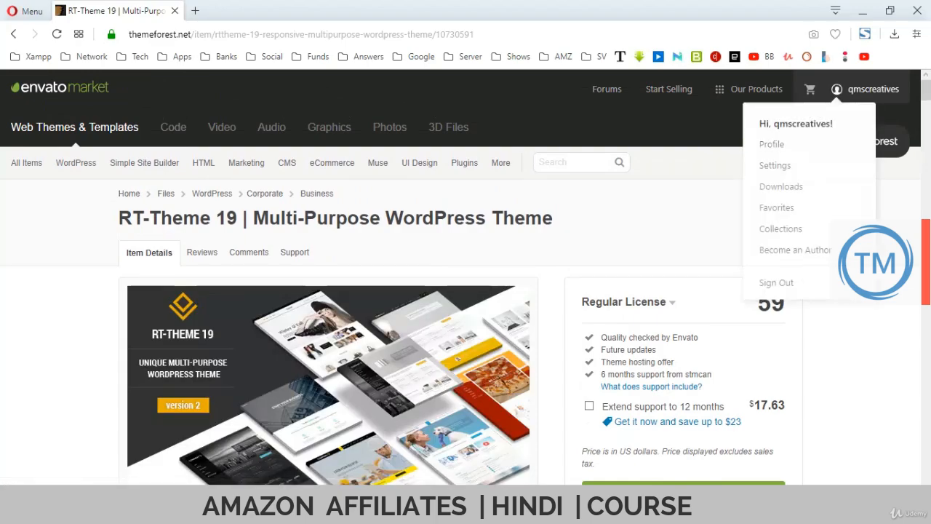
{"action": "left_click", "coordinate": [780, 186]}
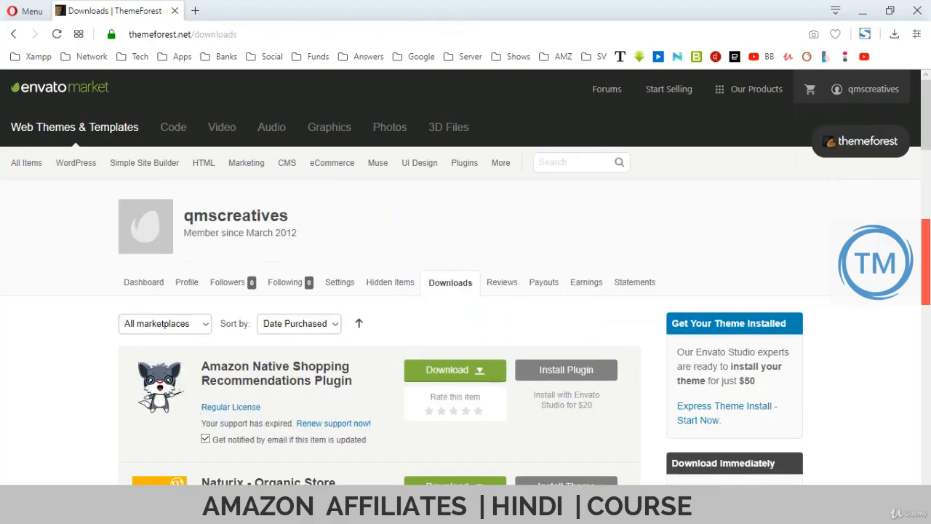
{"action": "scroll", "coordinate": [466, 277], "scroll_direction": "down", "scroll_amount": 4}
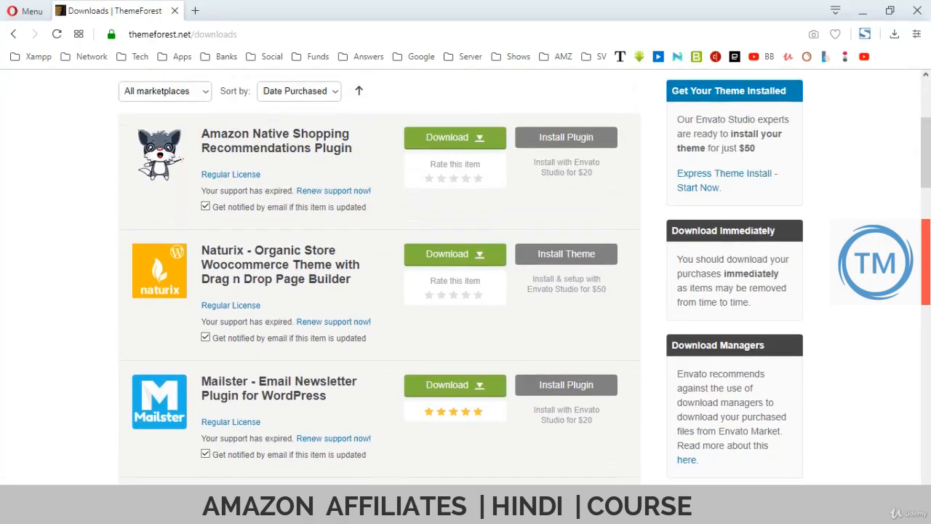
{"action": "scroll", "coordinate": [466, 277], "scroll_direction": "up", "scroll_amount": 1}
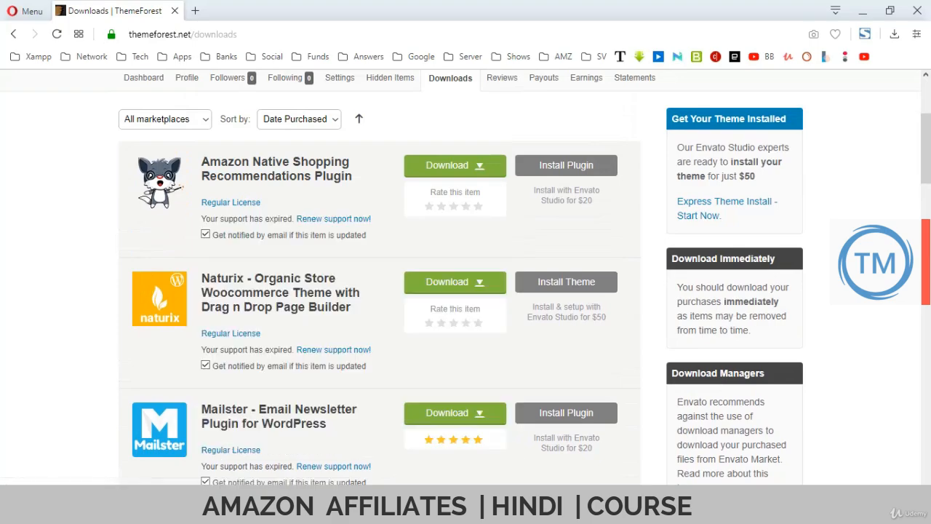
{"action": "scroll", "coordinate": [465, 277], "scroll_direction": "down", "scroll_amount": 5}
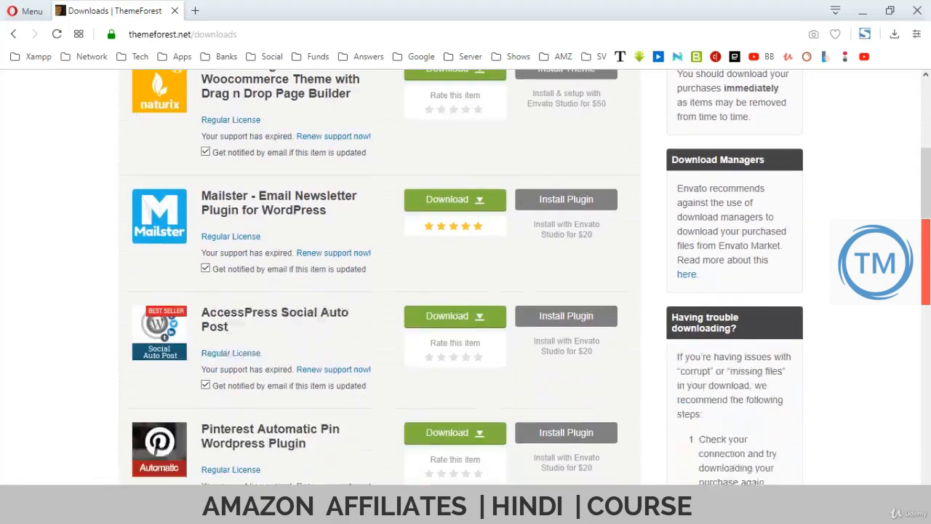
{"action": "scroll", "coordinate": [465, 276], "scroll_direction": "down", "scroll_amount": 5}
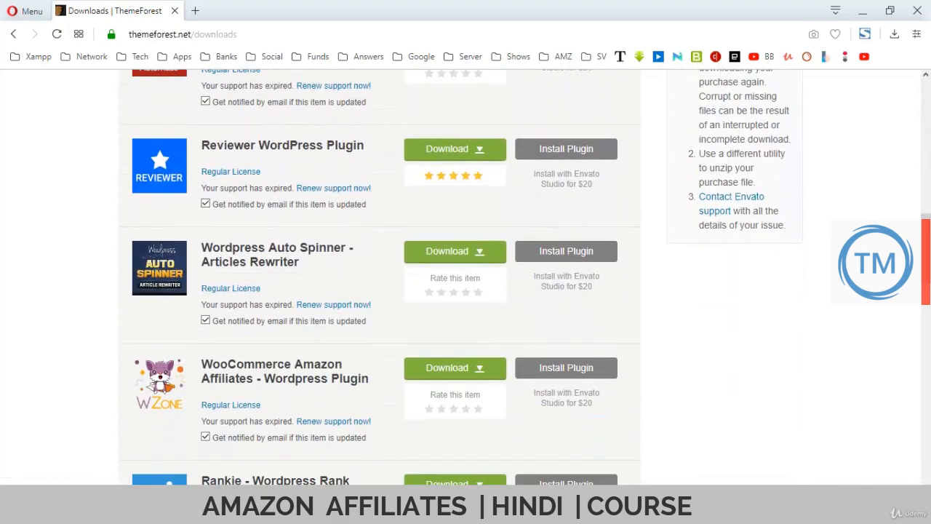
{"action": "scroll", "coordinate": [466, 277], "scroll_direction": "down", "scroll_amount": 1}
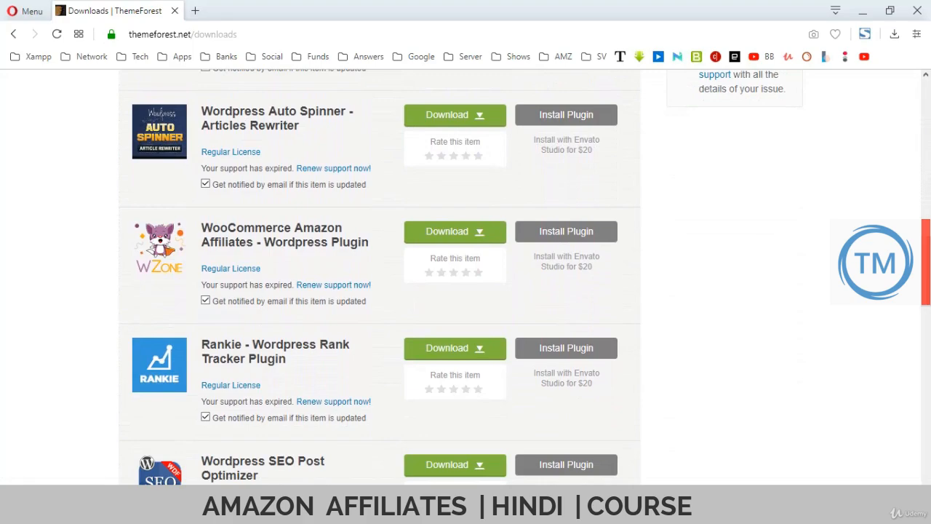
{"action": "scroll", "coordinate": [465, 276], "scroll_direction": "up", "scroll_amount": 12}
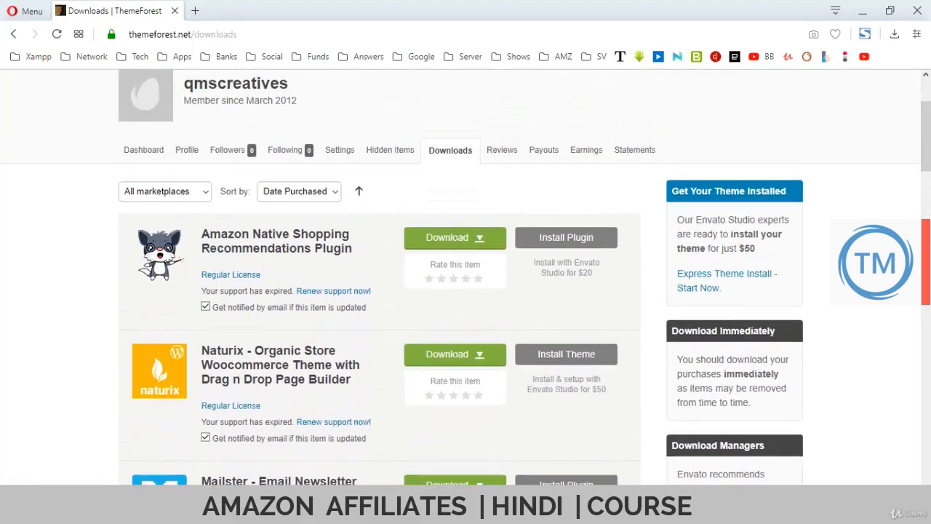
{"action": "scroll", "coordinate": [466, 277], "scroll_direction": "up", "scroll_amount": 2}
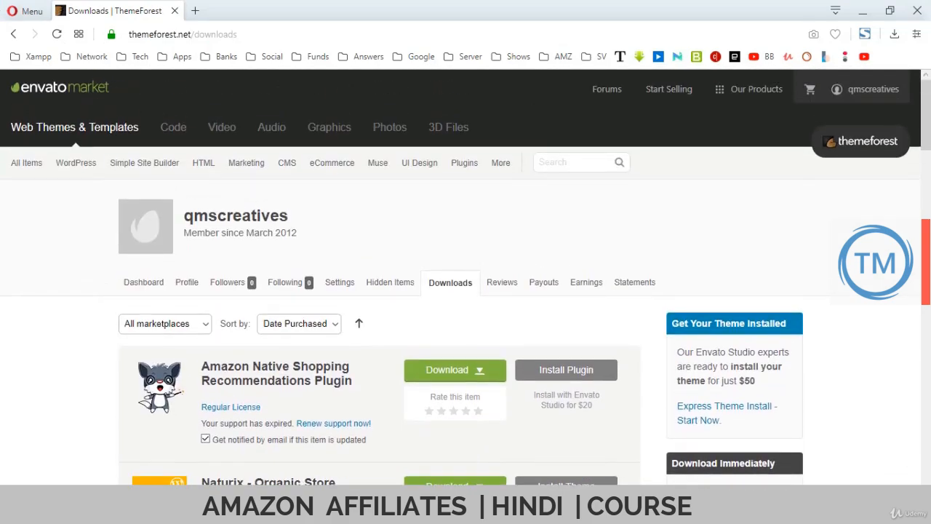
Switch to the Hindi folder in File Explorer and open the rttheme19_27 folder
{"action": "key", "text": "alt+Tab"}
{"action": "key", "text": "alt+Tab"}
{"action": "key", "text": "alt+Tab"}
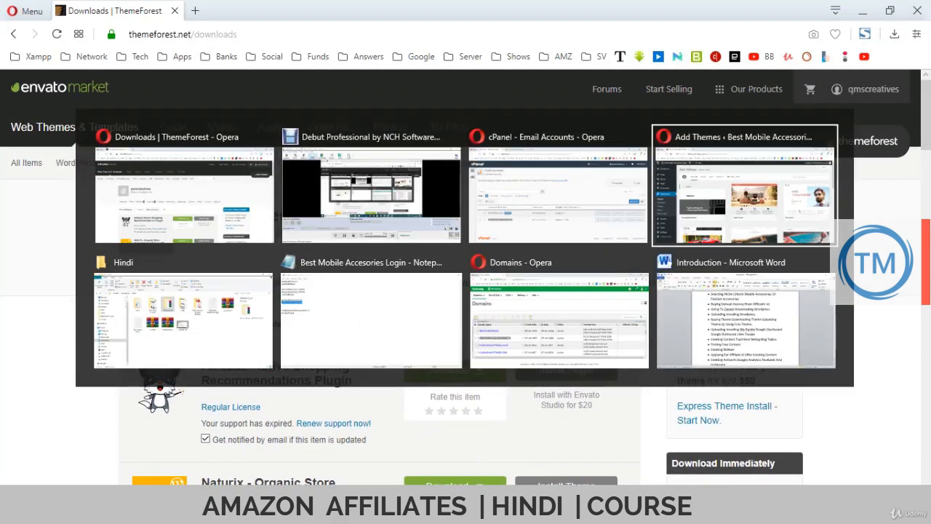
{"action": "key", "text": "alt+Tab"}
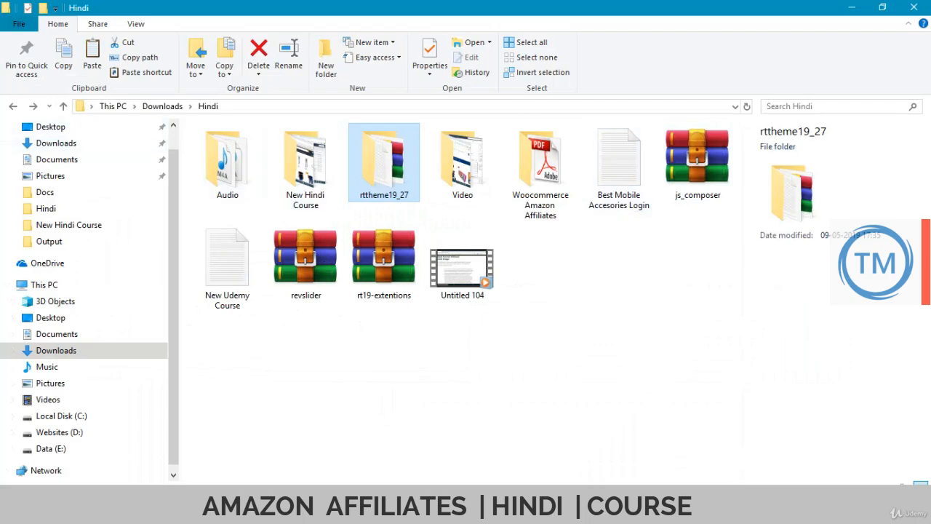
{"action": "key", "text": "Right"}
{"action": "key", "text": "Left"}
{"action": "key", "text": "Return"}
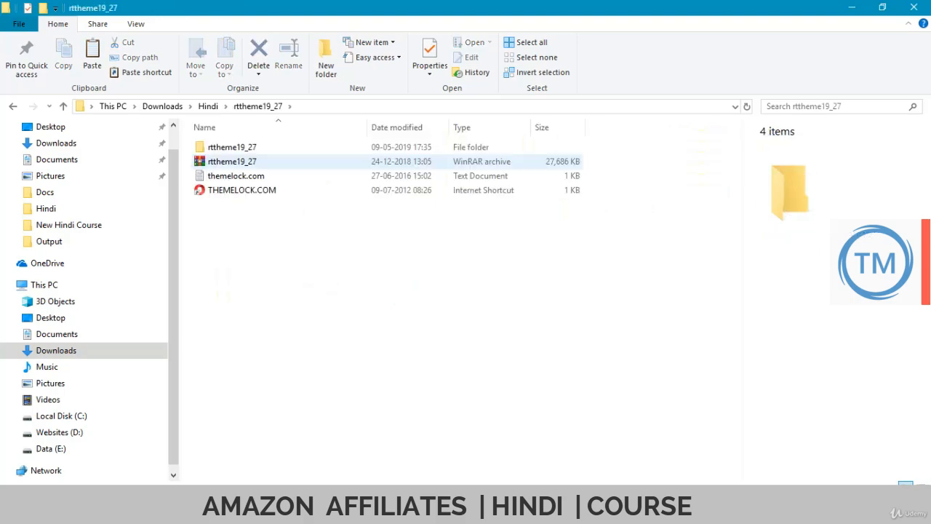
Show the extraction commands for the rttheme19_27 archive, and open the rttheme19_27 subfolder beside it
{"action": "key", "text": "Down"}
{"action": "key", "text": "Up"}
{"action": "key", "text": "Down"}
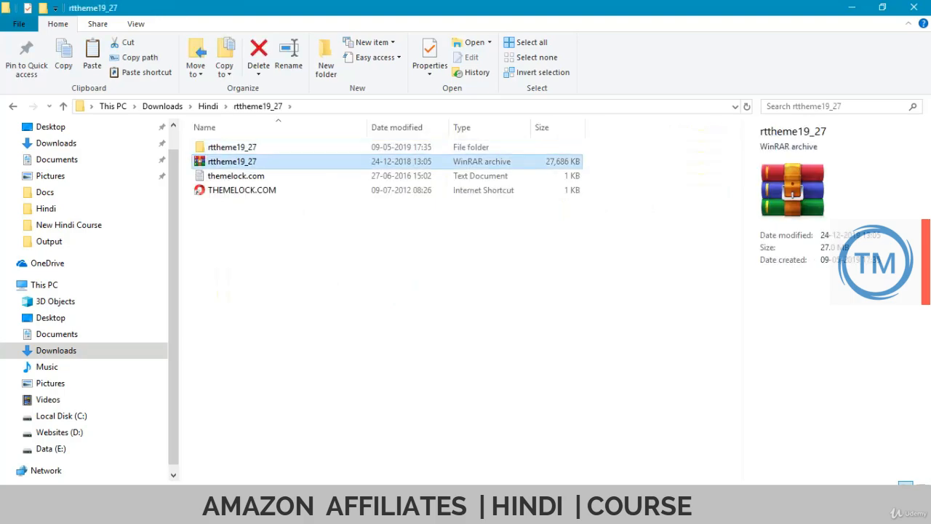
{"action": "key", "text": "Up"}
{"action": "key", "text": "Down"}
{"action": "right_click", "coordinate": [246, 162]}
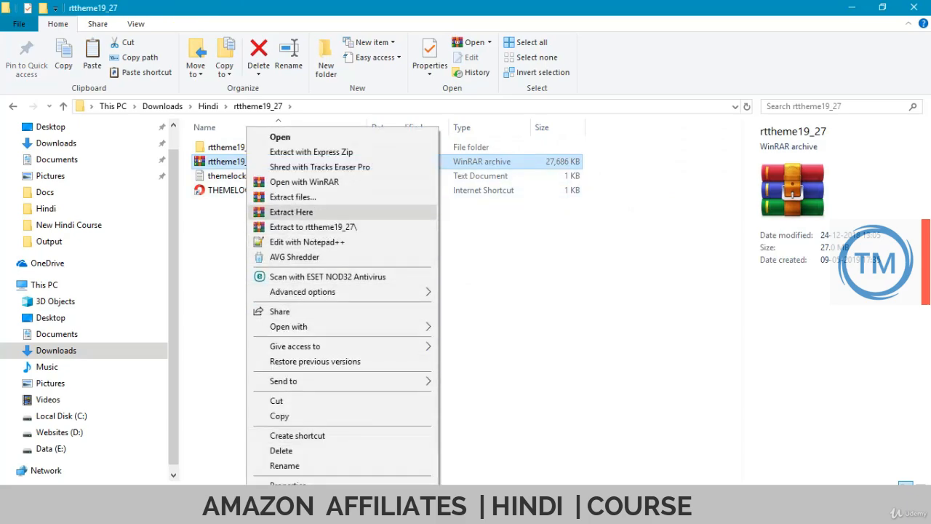
{"action": "key", "text": "Return"}
{"action": "key", "text": "Up"}
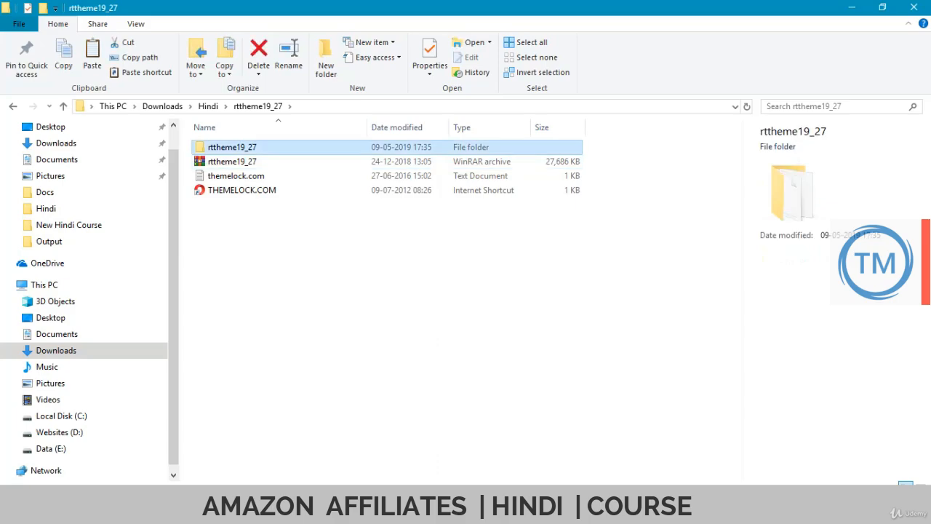
{"action": "key", "text": "Return"}
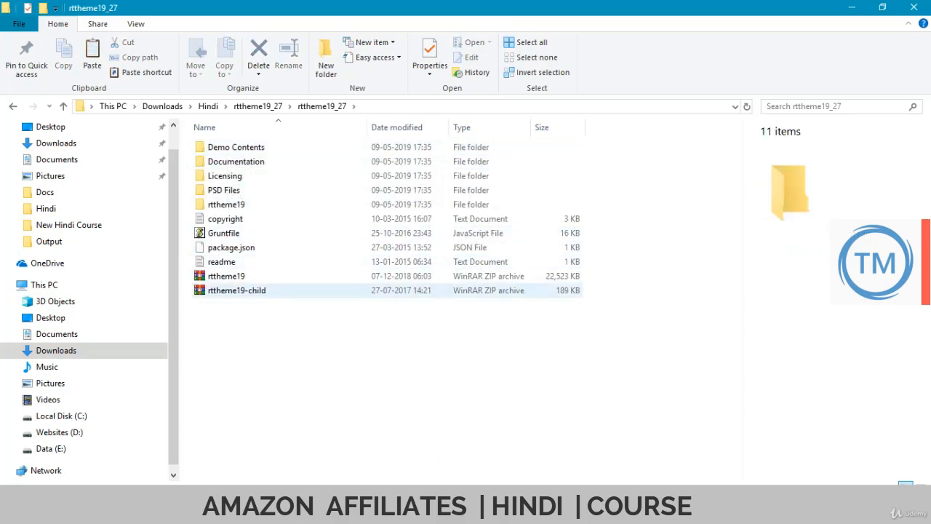
Open the nested rttheme19 folders and examine the theme's files and subfolders
{"action": "double_click", "coordinate": [226, 205]}
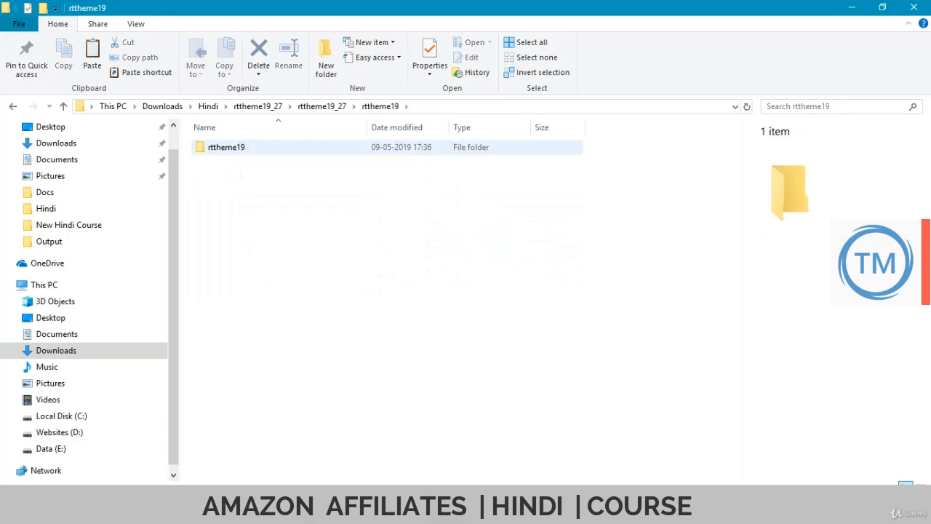
{"action": "double_click", "coordinate": [226, 147]}
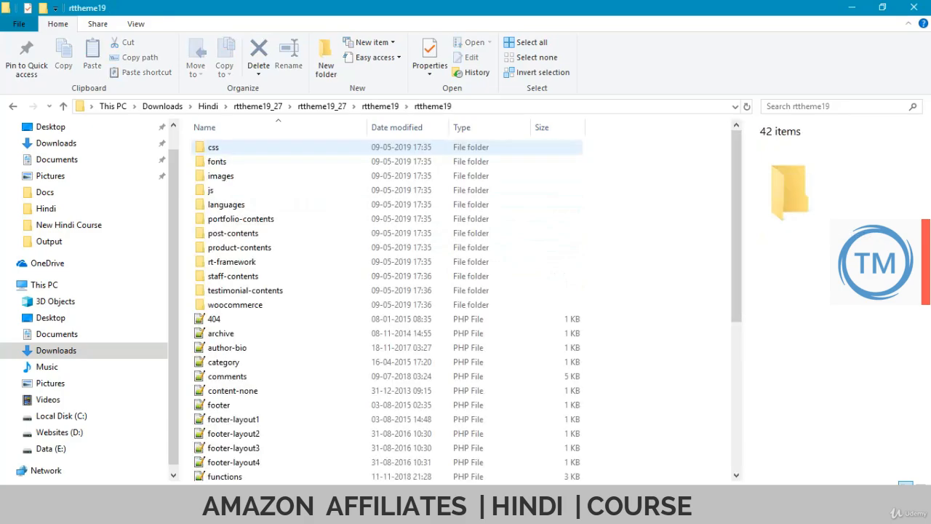
{"action": "scroll", "coordinate": [386, 306], "scroll_direction": "down", "scroll_amount": 4}
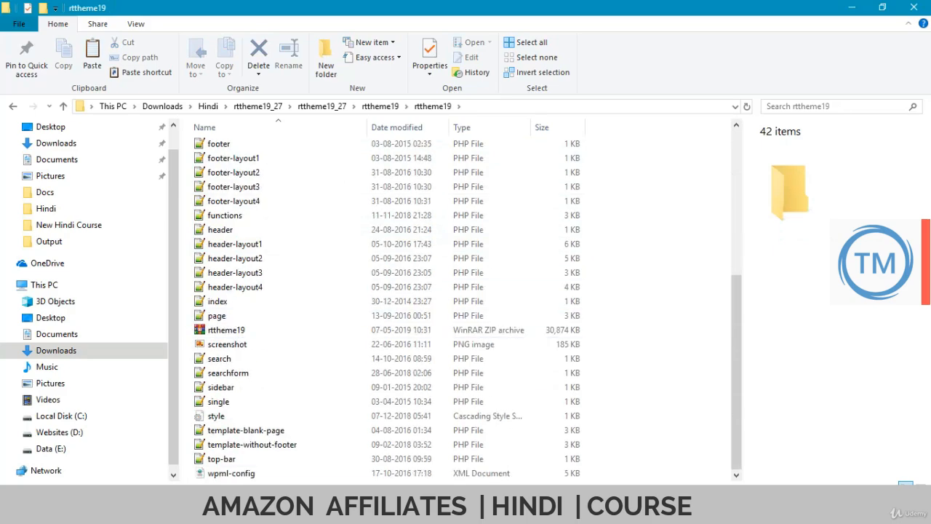
{"action": "scroll", "coordinate": [386, 309], "scroll_direction": "up", "scroll_amount": 4}
{"action": "key", "text": "BackSpace"}
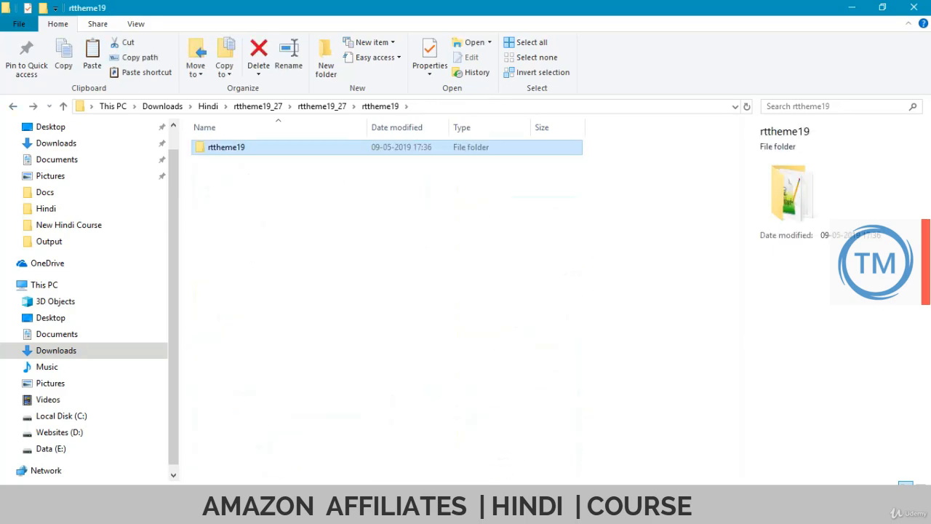
{"action": "key", "text": "Return"}
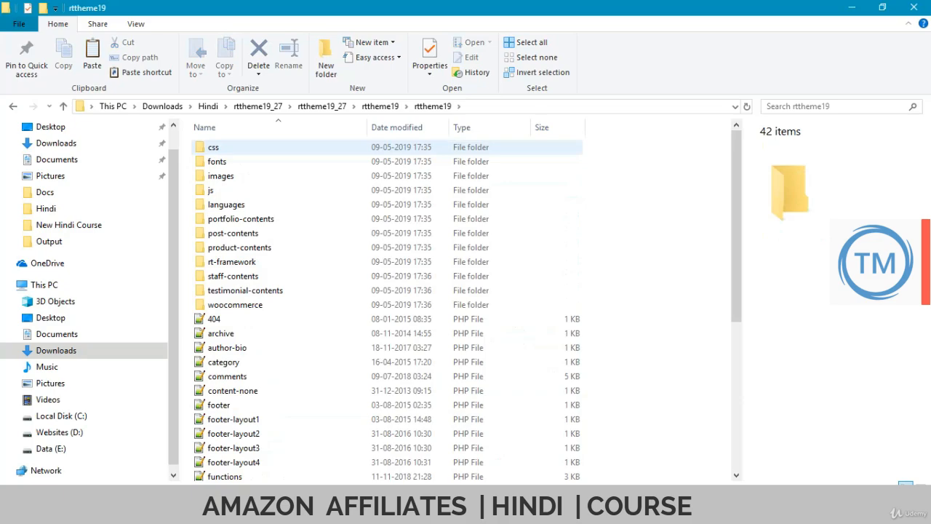
Permanently delete the existing rttheme19 ZIP archive from the innermost rttheme19 folder
{"action": "left_click", "coordinate": [218, 147]}
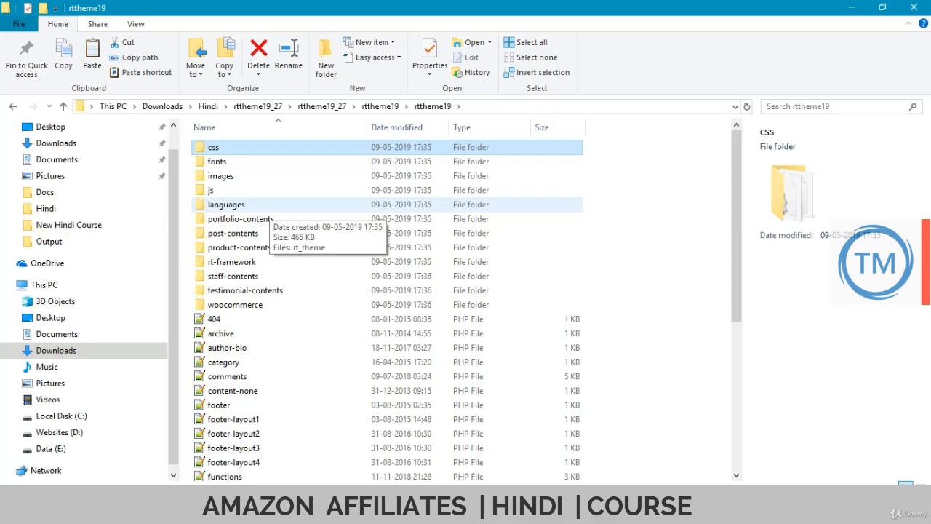
{"action": "key", "text": "ctrl+a"}
{"action": "scroll", "coordinate": [270, 206], "scroll_direction": "down", "scroll_amount": 6}
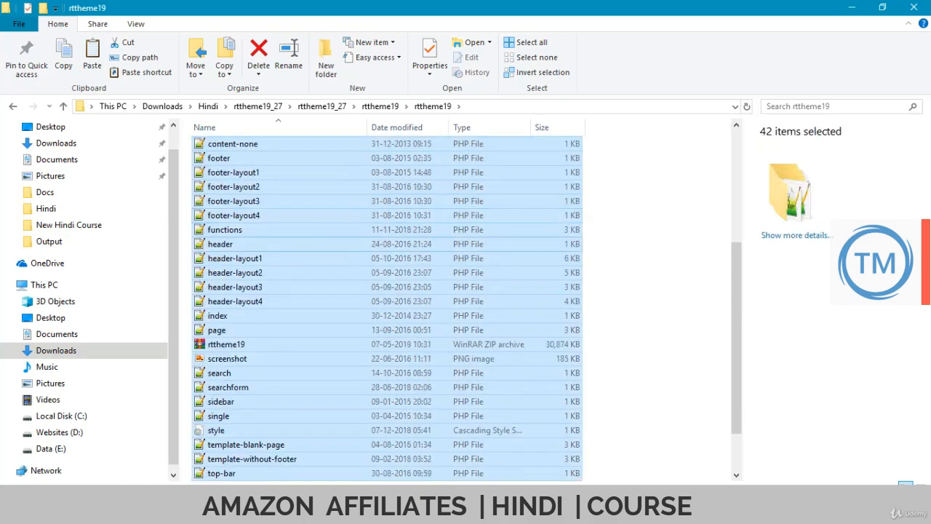
{"action": "left_click", "coordinate": [240, 330]}
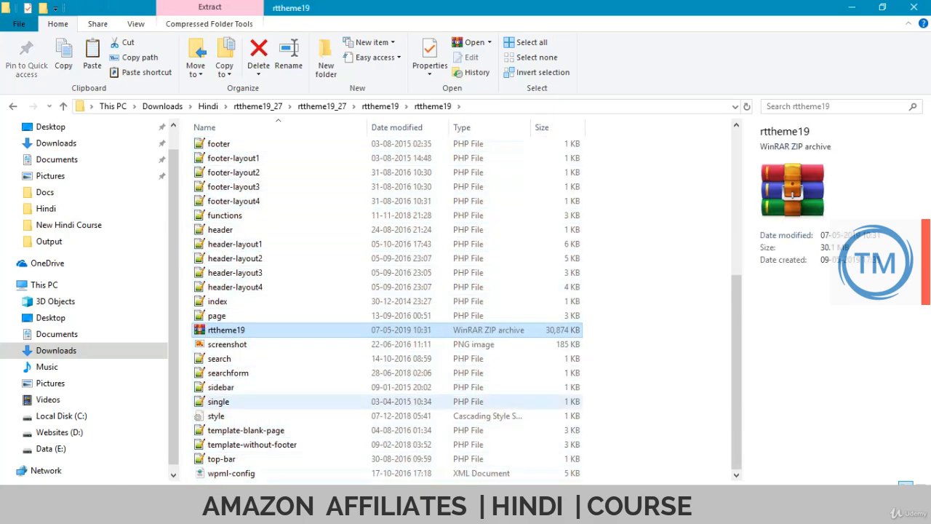
{"action": "key", "text": "shift+Delete"}
{"action": "key", "text": "Return"}
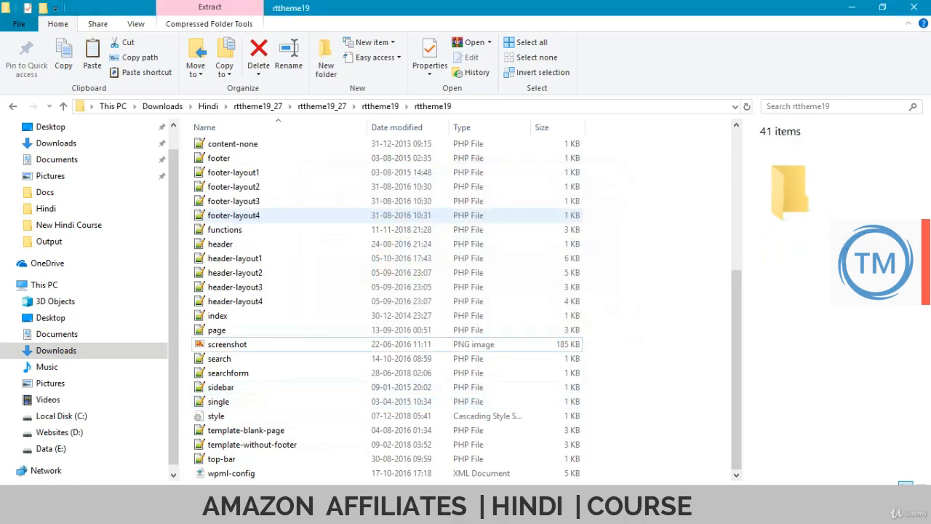
Compress all files and folders in the rttheme19 folder into a ZIP archive named rttheme19.zip, and select that archive
{"action": "key", "text": "ctrl+a"}
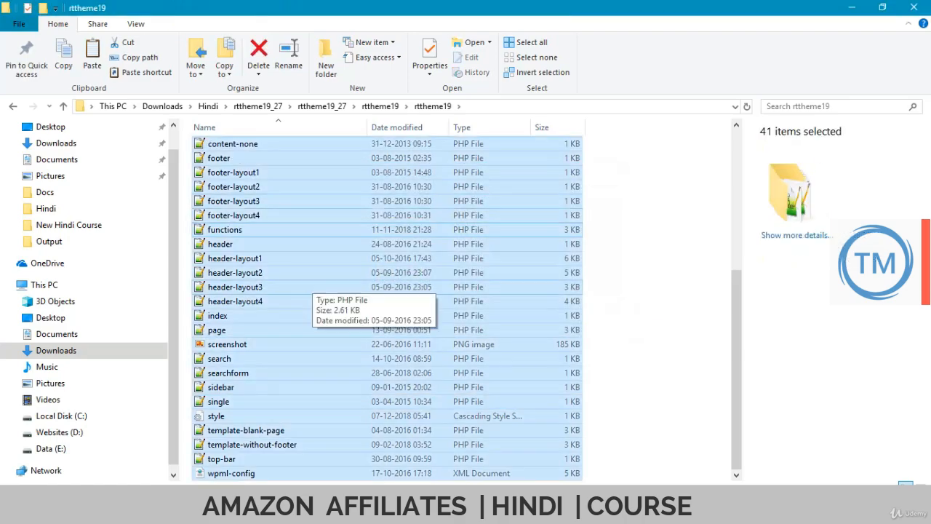
{"action": "right_click", "coordinate": [268, 244]}
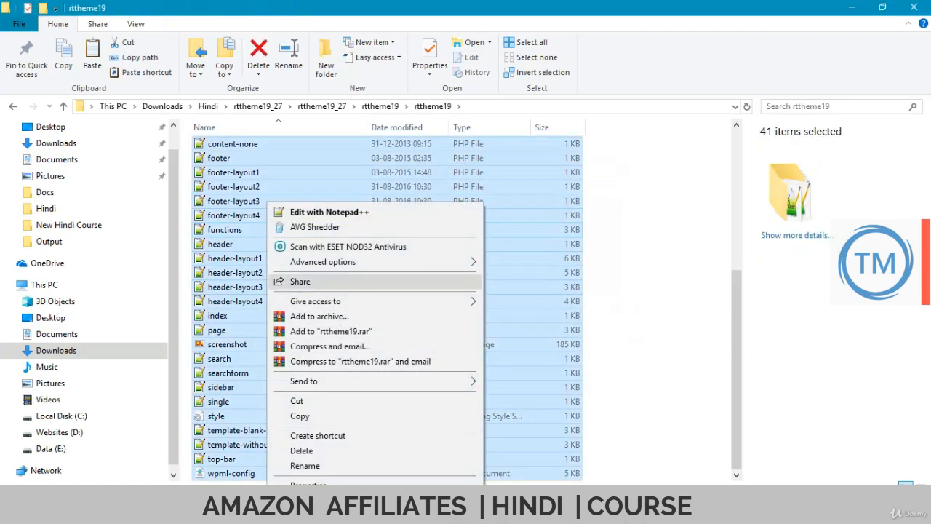
{"action": "left_click", "coordinate": [320, 316]}
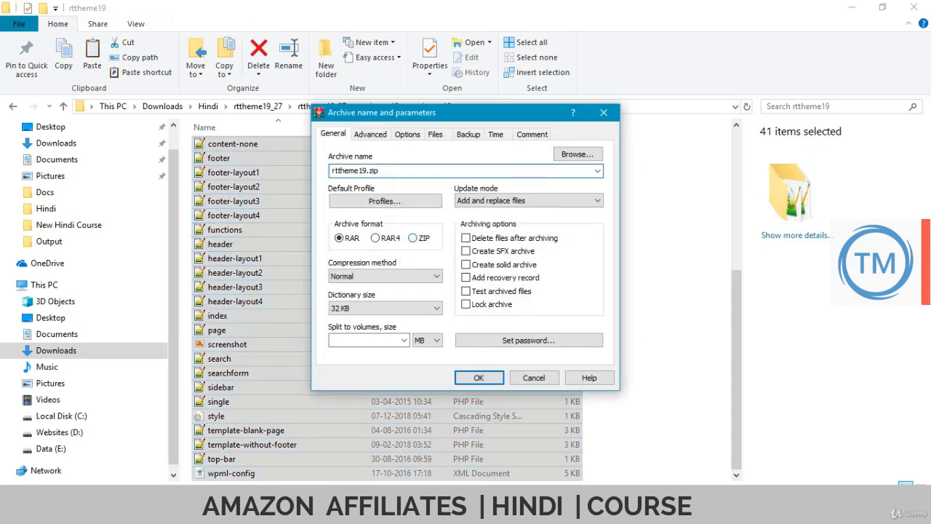
{"action": "left_click", "coordinate": [413, 238]}
{"action": "left_click", "coordinate": [479, 378]}
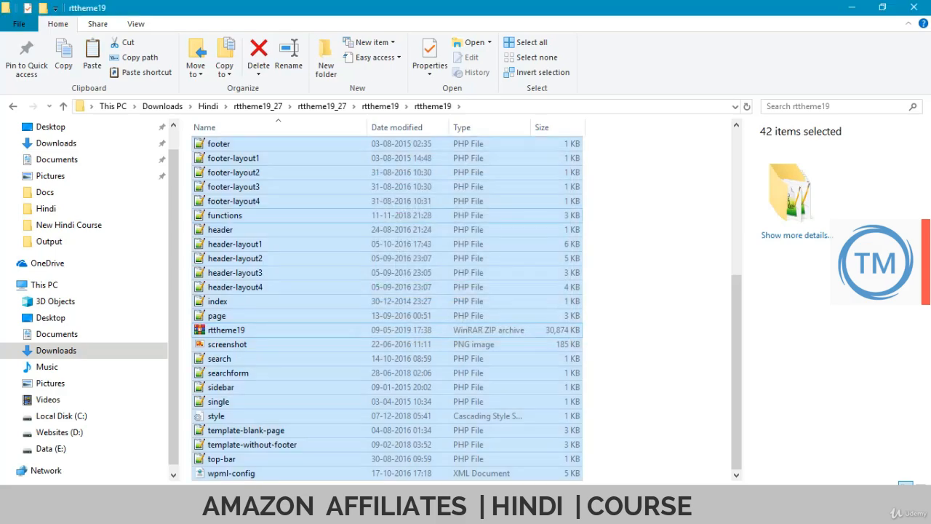
{"action": "left_click", "coordinate": [218, 302]}
{"action": "left_click", "coordinate": [227, 330]}
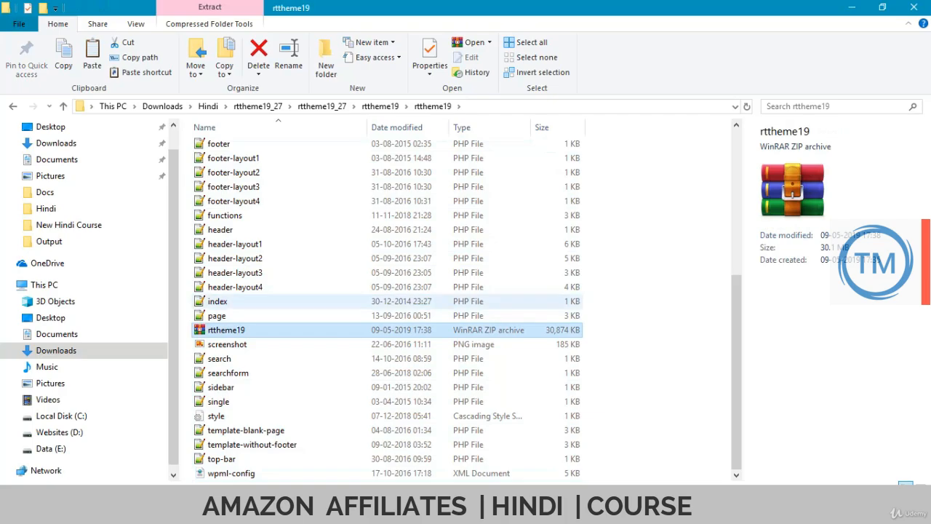
Switch to Opera, close the GoDaddy Domains window and the old File Manager page, and log out of cPanel
{"action": "left_click", "coordinate": [419, 510]}
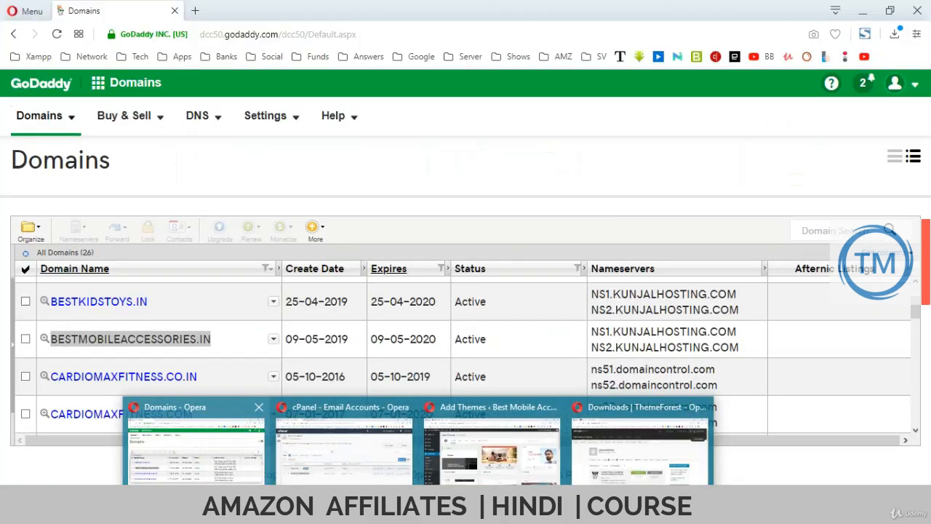
{"action": "mouse_move", "coordinate": [342, 440]}
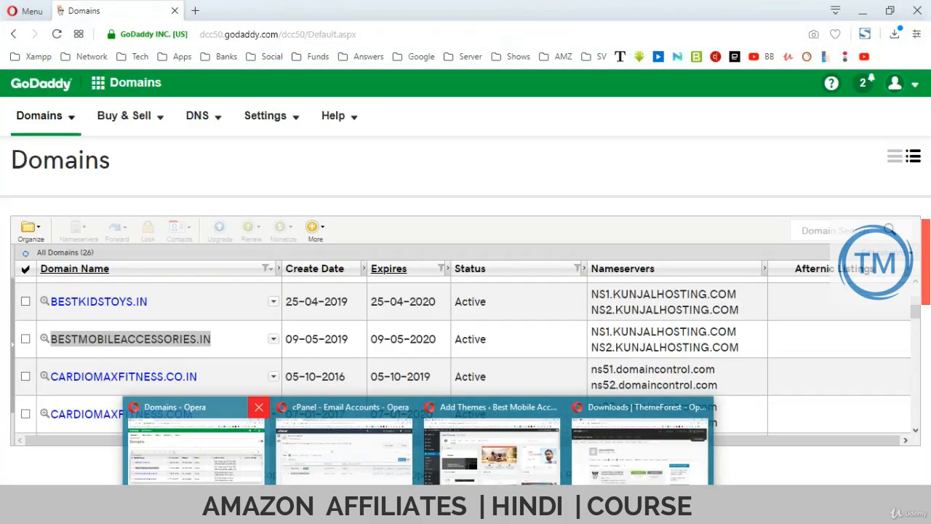
{"action": "left_click", "coordinate": [257, 406]}
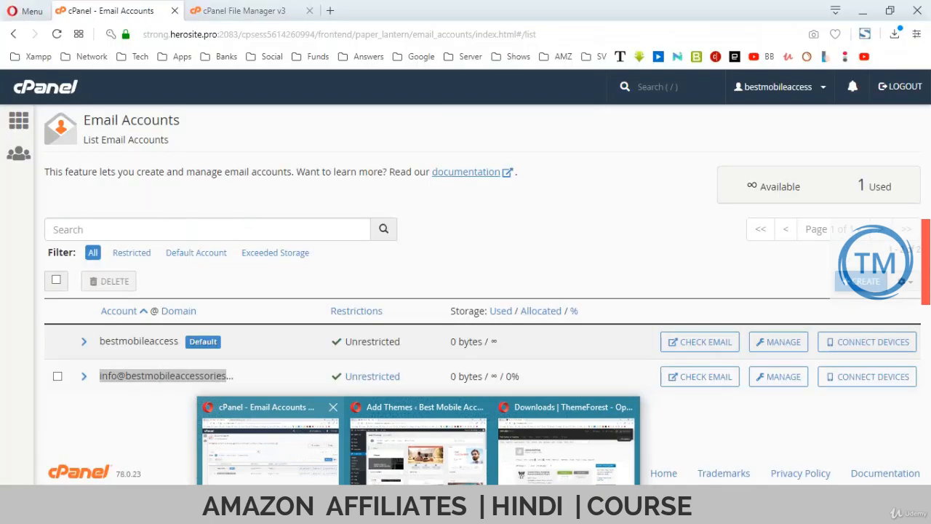
{"action": "left_click", "coordinate": [269, 444]}
{"action": "left_click", "coordinate": [245, 10]}
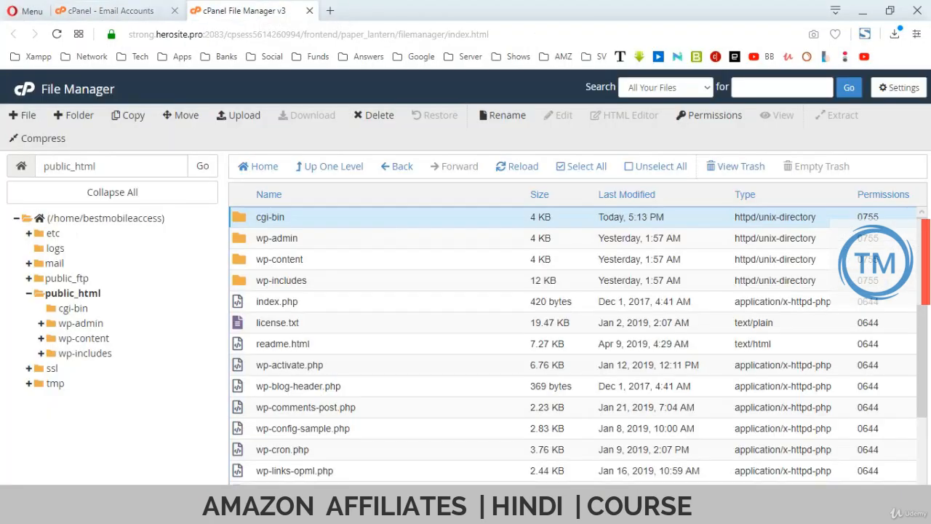
{"action": "left_click", "coordinate": [310, 10]}
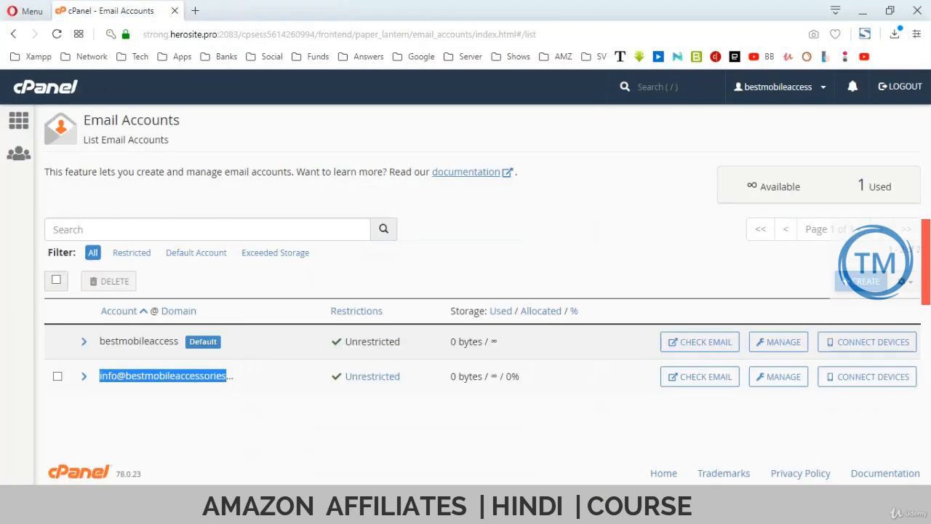
{"action": "left_click", "coordinate": [900, 86]}
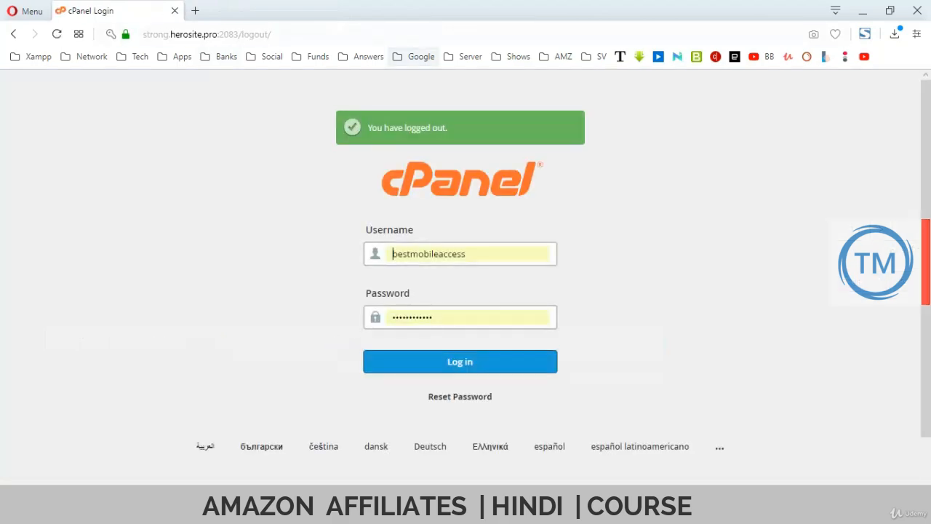
Load the cPanel login page from bestmobileaccessories.in/cpanel
{"action": "type", "text": "best"}
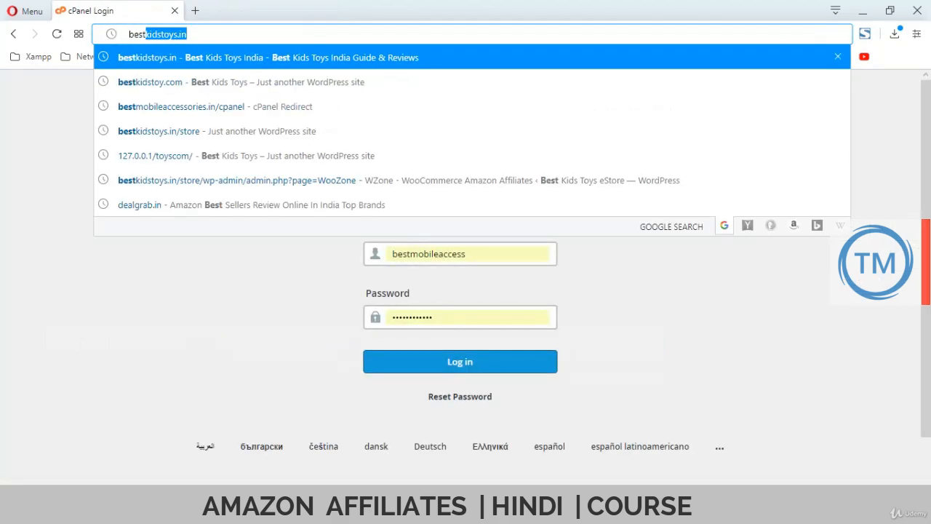
{"action": "key", "text": "Down"}
{"action": "key", "text": "Down"}
{"action": "key", "text": "Return"}
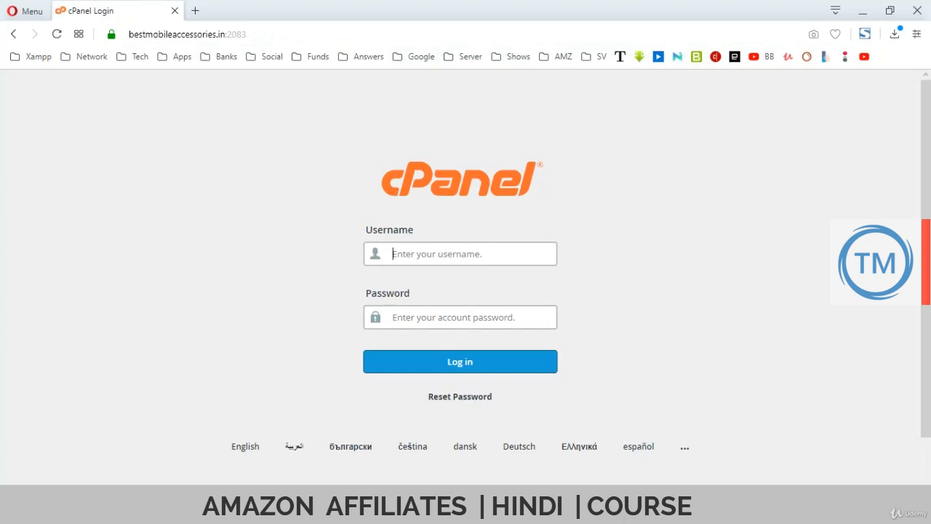
Fill in the cPanel username with the saved entry for the mobile accessories site
{"action": "key", "text": "Down"}
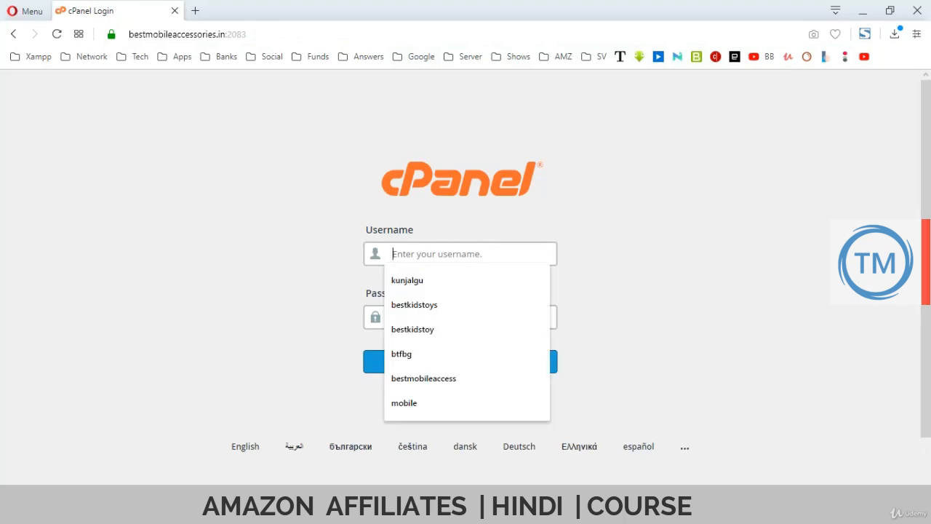
{"action": "key", "text": "Down"}
{"action": "key", "text": "Down"}
{"action": "key", "text": "Down"}
{"action": "key", "text": "Down"}
{"action": "key", "text": "Down"}
{"action": "key", "text": "Return"}
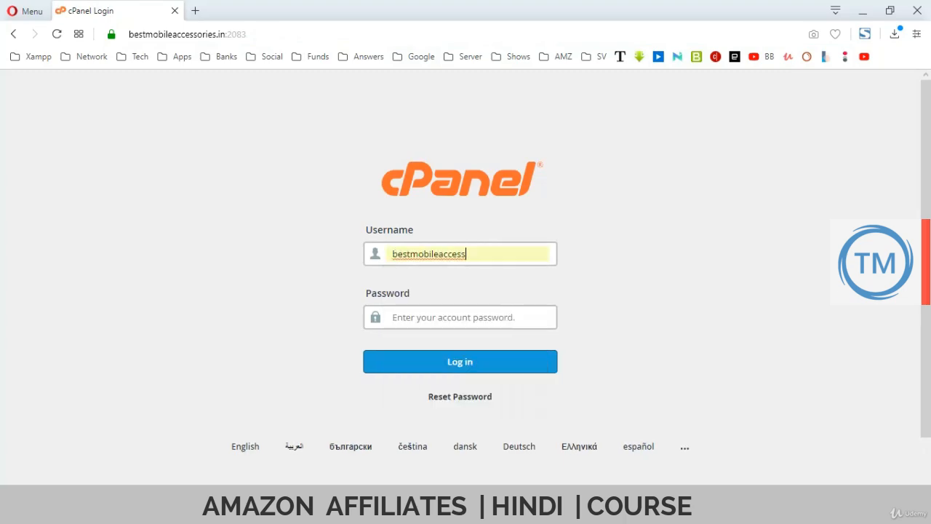
Switch to the Best Mobile Accesories Login file in Notepad and select the cPanel username on its first line
{"action": "key", "text": "alt+Tab"}
{"action": "key", "text": "Up"}
{"action": "key", "text": "Home"}
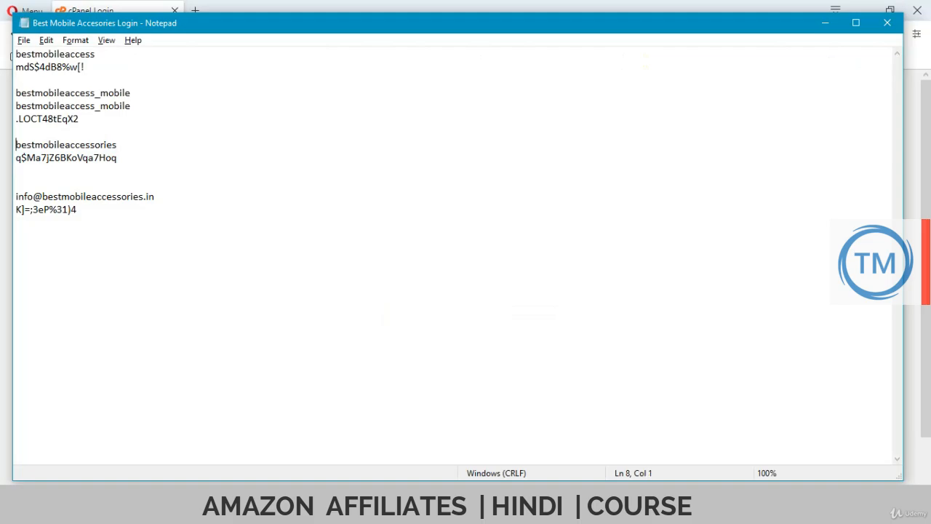
{"action": "key", "text": "Up"}
{"action": "key", "text": "Up"}
{"action": "key", "text": "Up"}
{"action": "key", "text": "Up"}
{"action": "key", "text": "Up"}
{"action": "key", "text": "Up"}
{"action": "key", "text": "Up"}
{"action": "key", "text": "shift+End"}
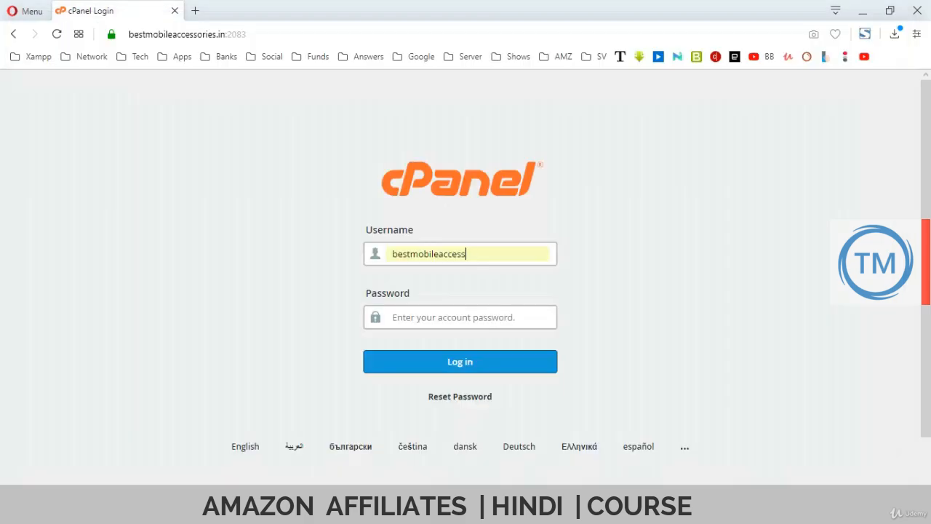
Copy the cPanel account password from the Notepad login file into the password field and log in
{"action": "key", "text": "alt+Tab"}
{"action": "key", "text": "Down"}
{"action": "key", "text": "Home"}
{"action": "key", "text": "shift+End"}
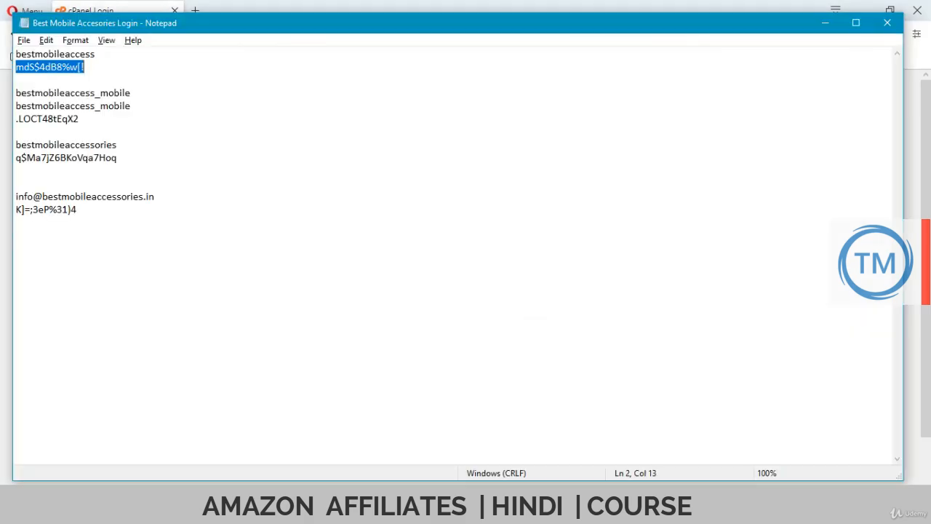
{"action": "key", "text": "ctrl+c"}
{"action": "key", "text": "alt+Tab"}
{"action": "key", "text": "Tab"}
{"action": "key", "text": "ctrl+v"}
{"action": "key", "text": "Return"}
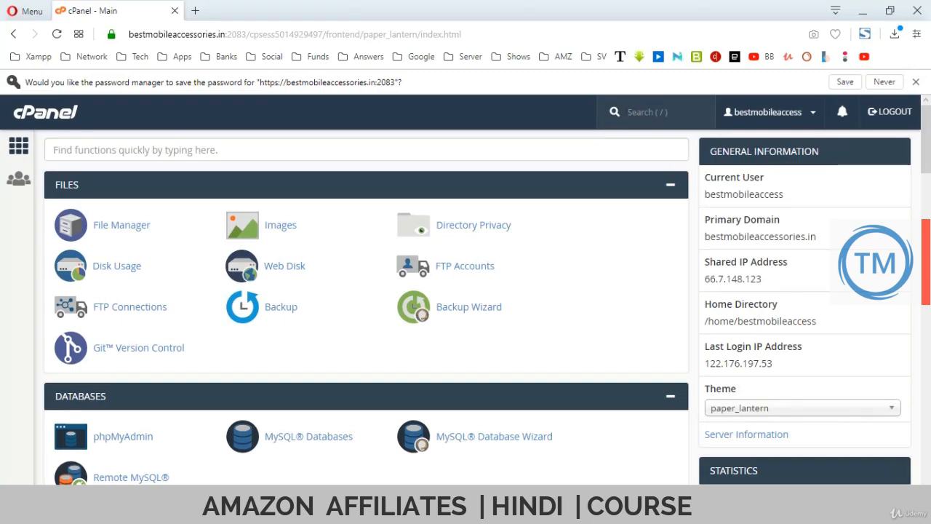
Open File Manager, go to public_html/wp-content/themes and open the upload page for that folder
{"action": "key", "text": "slash"}
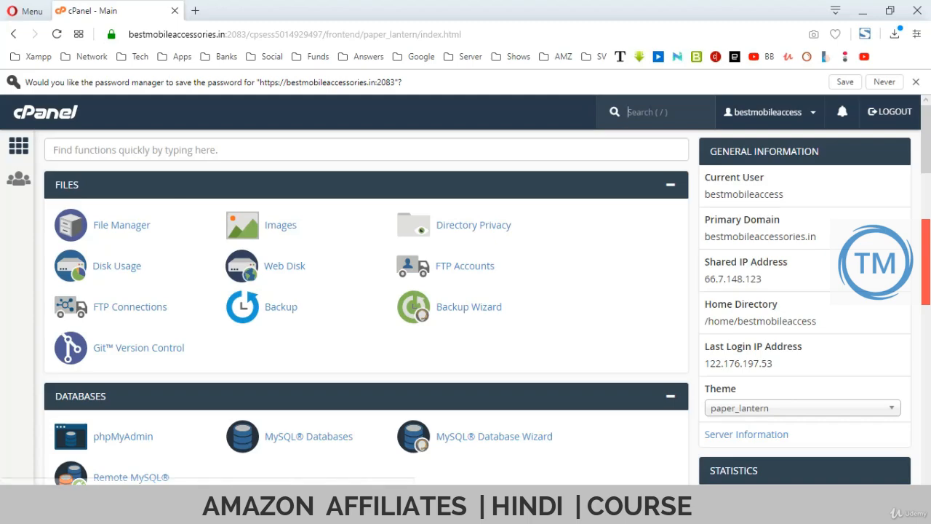
{"action": "left_click", "coordinate": [122, 225]}
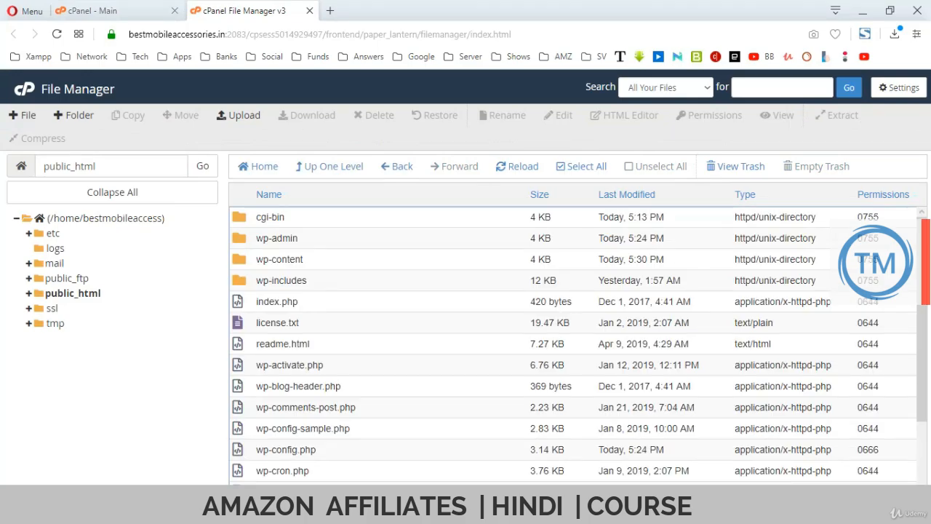
{"action": "double_click", "coordinate": [279, 259]}
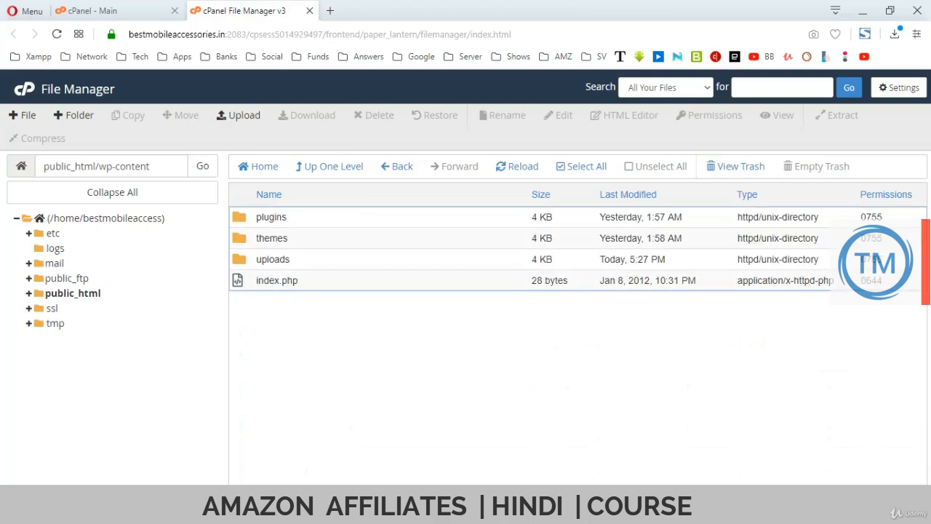
{"action": "double_click", "coordinate": [272, 237]}
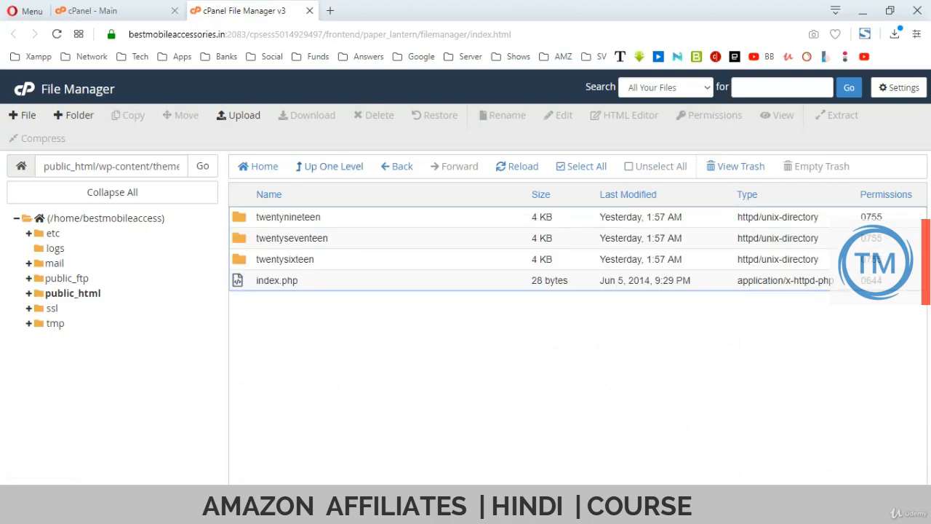
{"action": "left_click", "coordinate": [238, 115]}
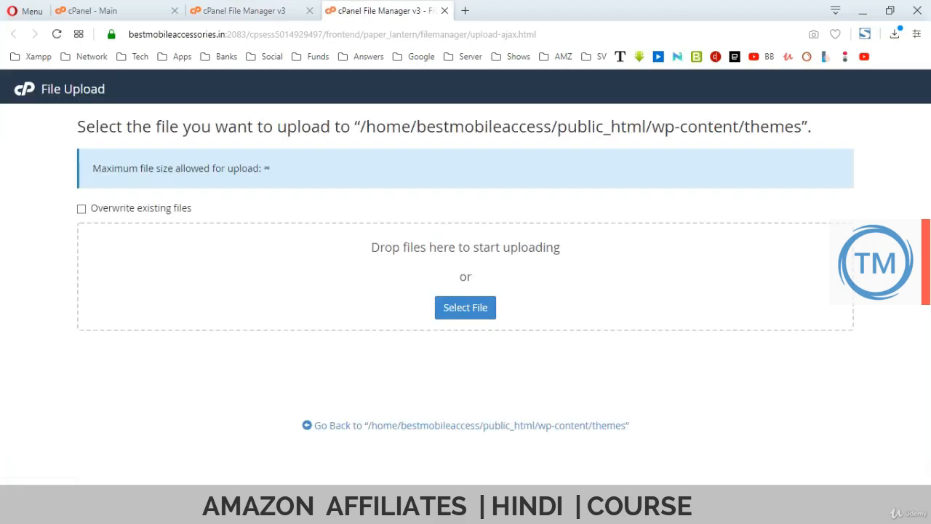
Upload the rttheme19 ZIP archive from the innermost rttheme19 folder under Downloads/Hindi/rttheme19_27 to the site's themes folder
{"action": "left_click", "coordinate": [465, 307]}
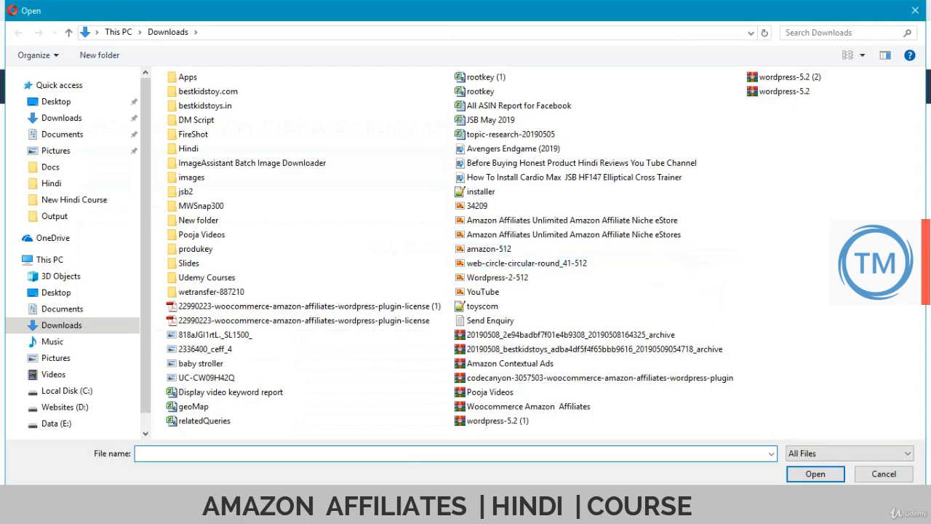
{"action": "double_click", "coordinate": [188, 149]}
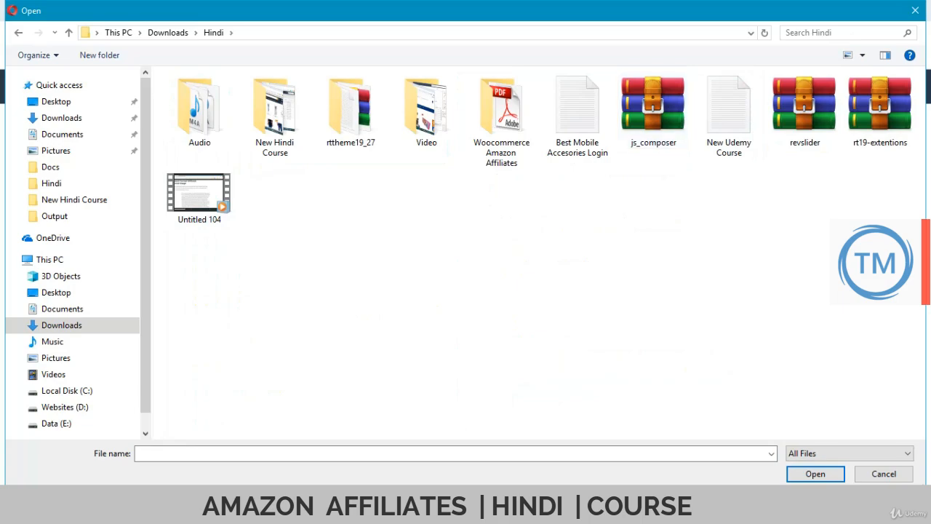
{"action": "double_click", "coordinate": [351, 109]}
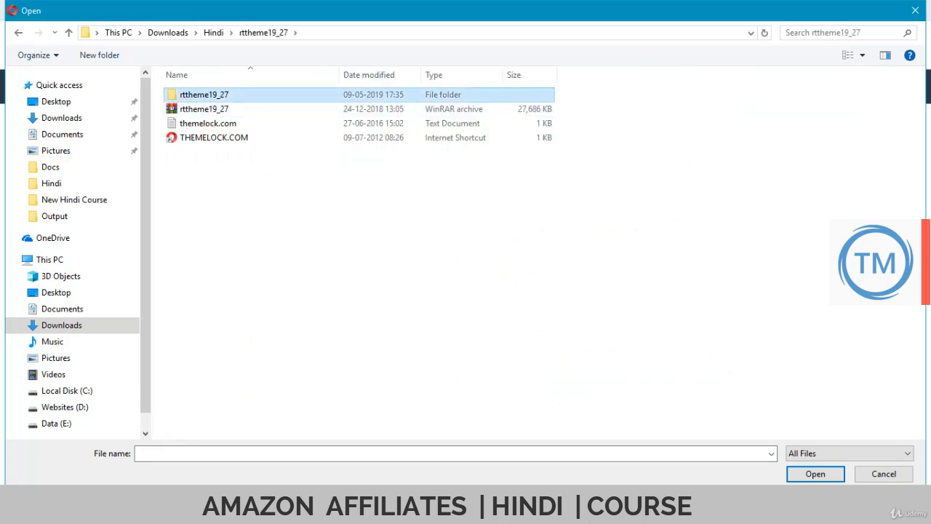
{"action": "double_click", "coordinate": [351, 94]}
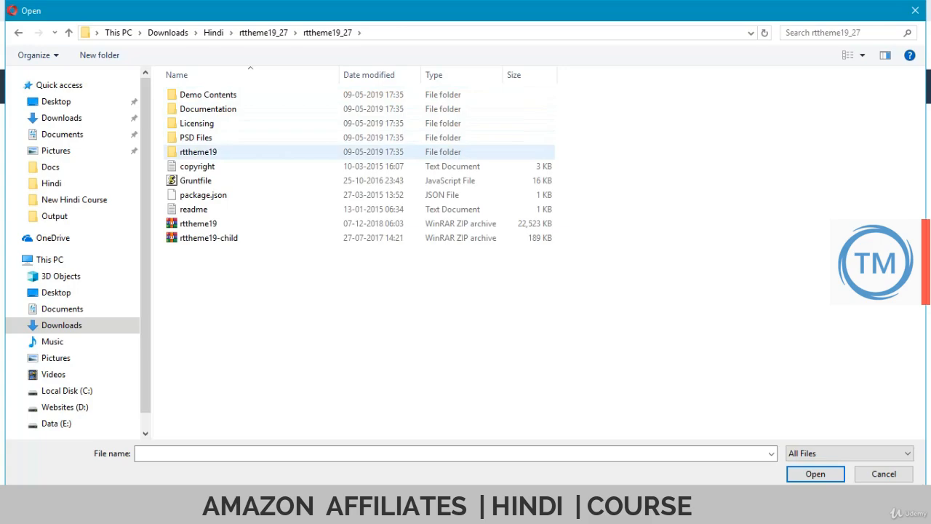
{"action": "left_click", "coordinate": [199, 152]}
{"action": "key", "text": "Return"}
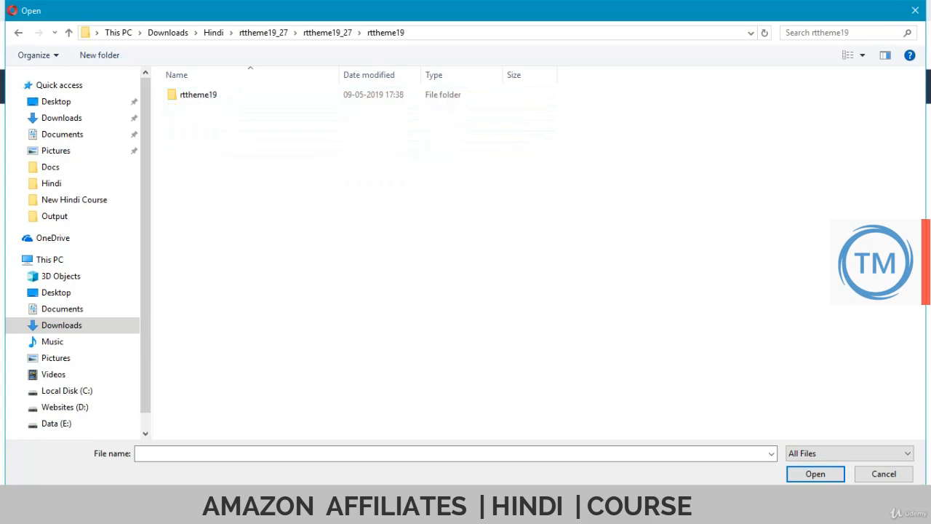
{"action": "key", "text": "Down"}
{"action": "key", "text": "Return"}
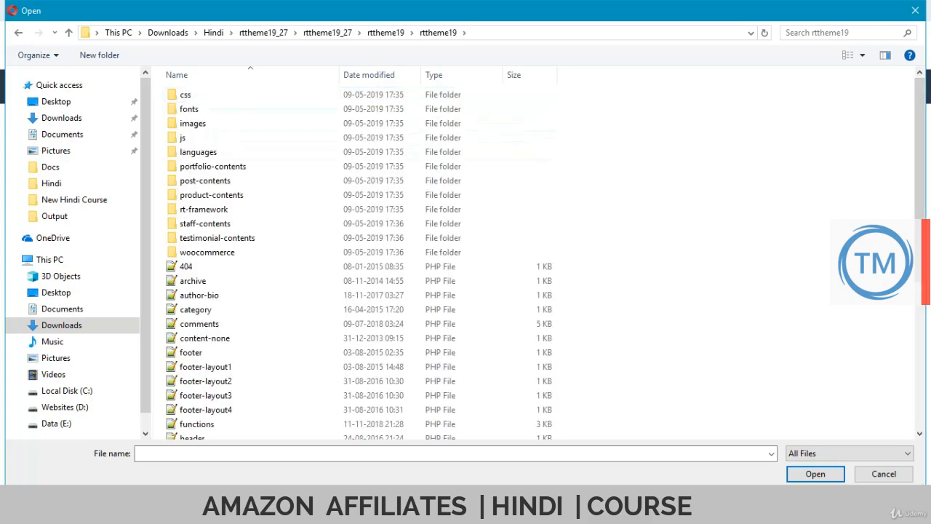
{"action": "scroll", "coordinate": [359, 260], "scroll_direction": "down", "scroll_amount": 5}
{"action": "scroll", "coordinate": [359, 216], "scroll_direction": "down", "scroll_amount": 1}
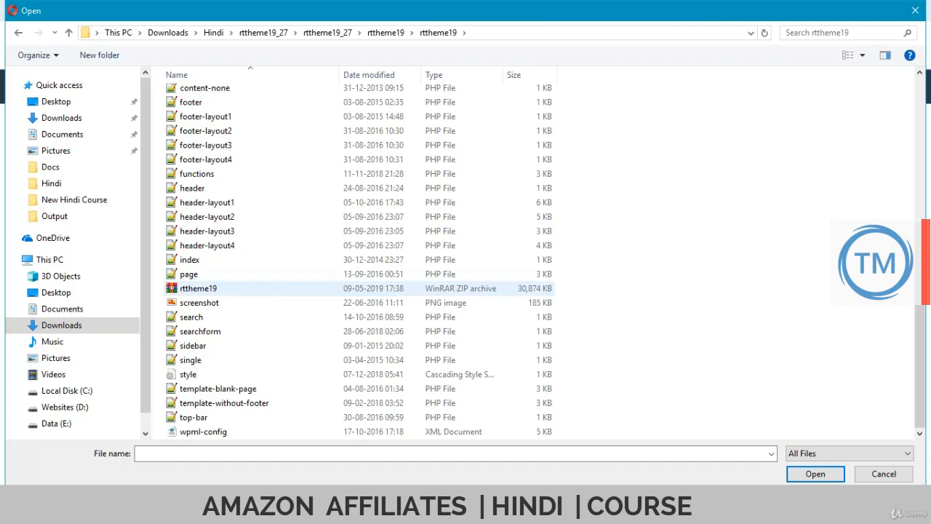
{"action": "left_click", "coordinate": [197, 288]}
{"action": "left_click", "coordinate": [815, 473]}
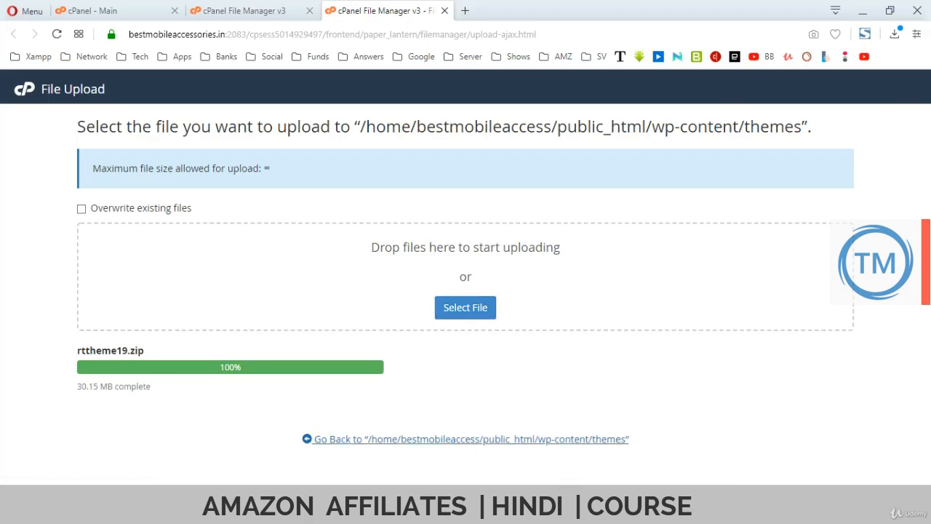
Return to the themes folder, extract rttheme19.zip into /public_html/wp-content/themes/rttheme19/ and open the extracted folder
{"action": "left_click", "coordinate": [465, 440]}
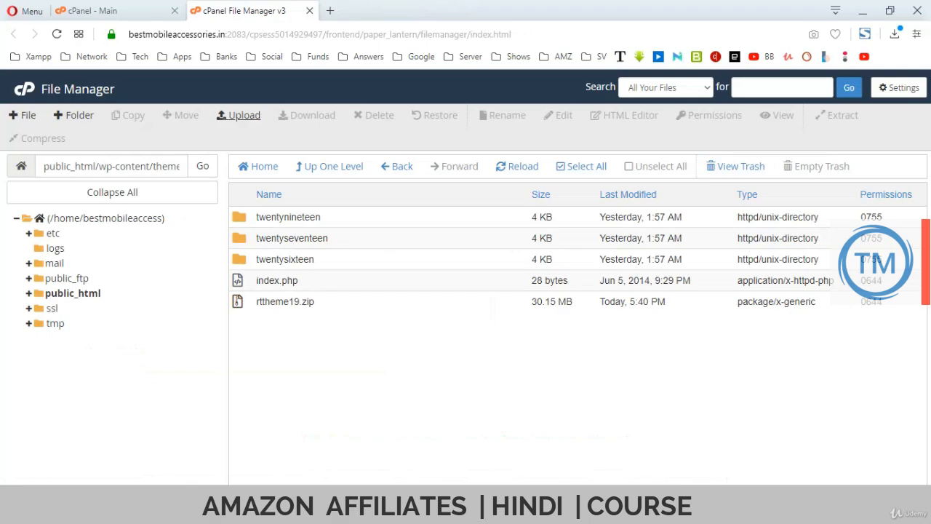
{"action": "left_click", "coordinate": [285, 301]}
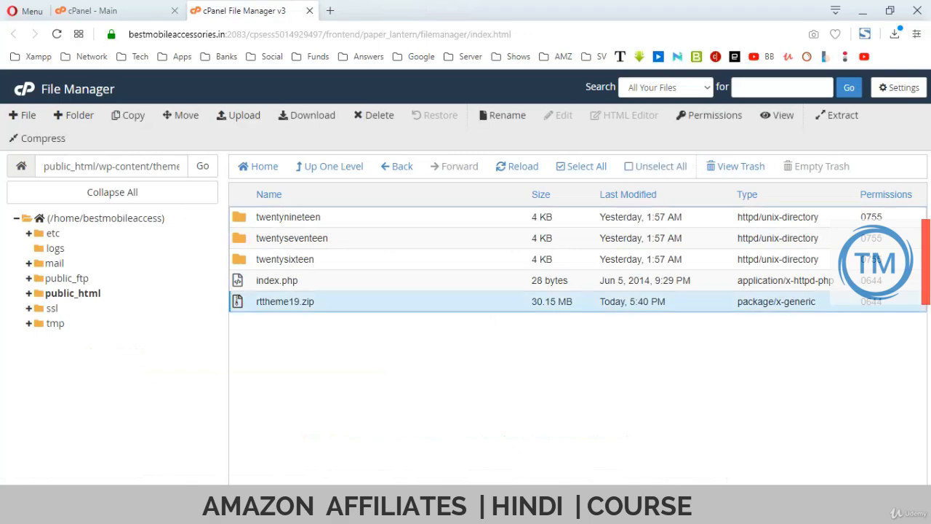
{"action": "right_click", "coordinate": [241, 302]}
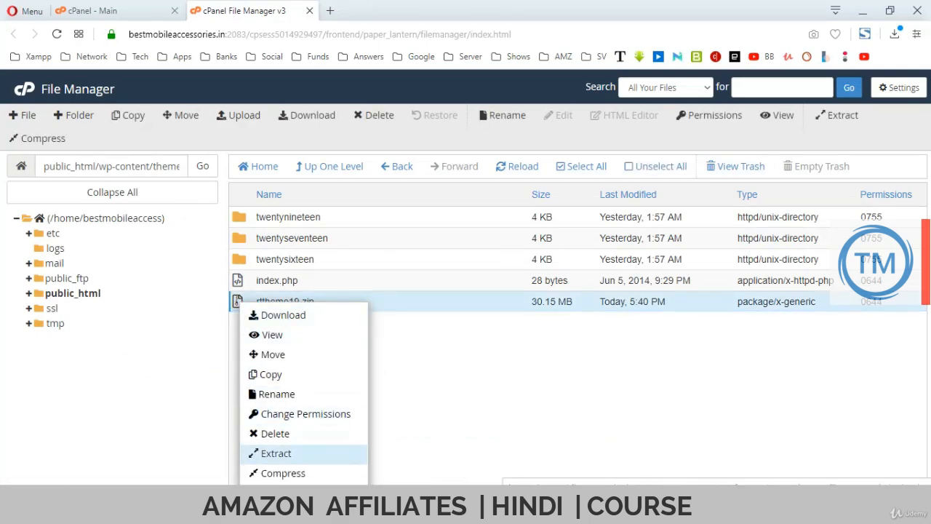
{"action": "left_click", "coordinate": [276, 453]}
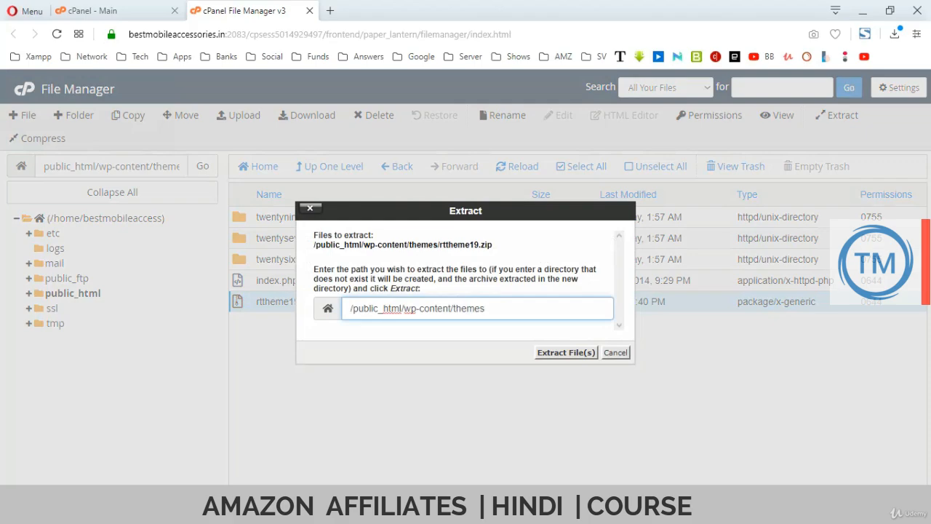
{"action": "type", "text": "/rttheme19"}
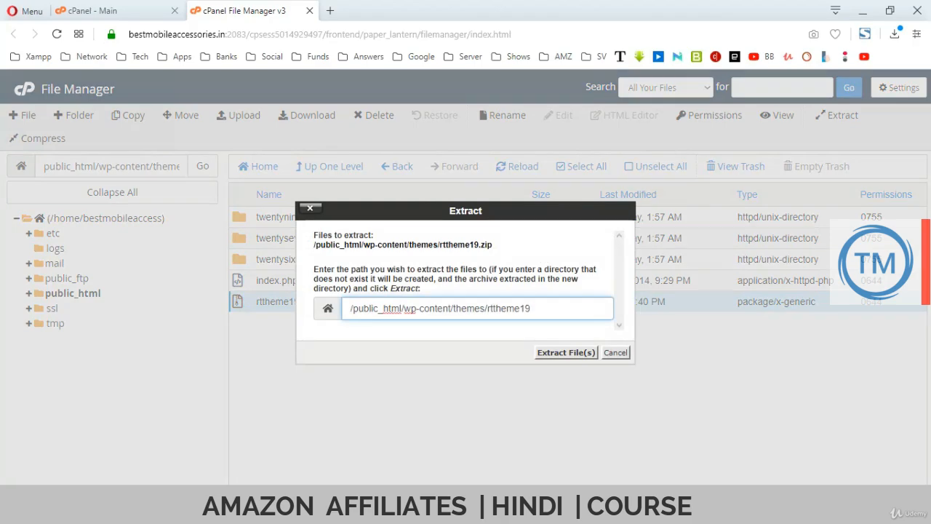
{"action": "type", "text": "/"}
{"action": "left_click", "coordinate": [566, 352]}
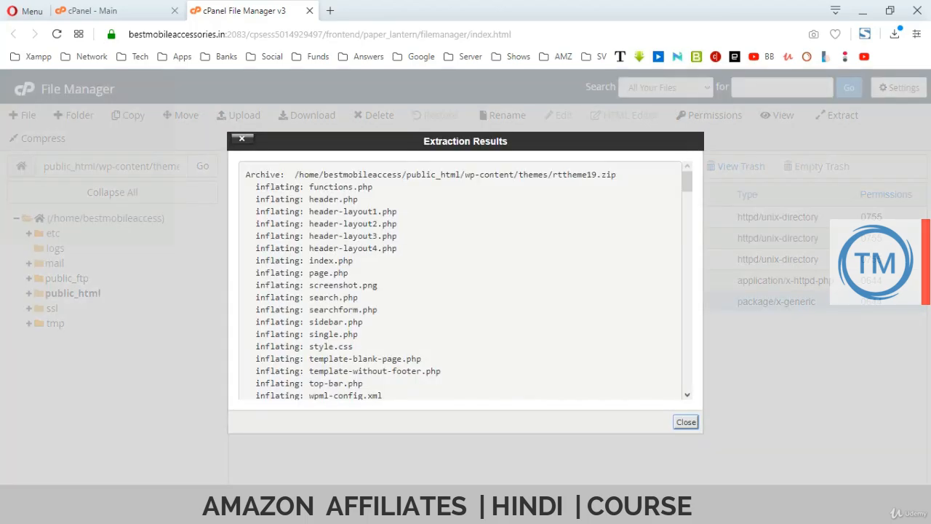
{"action": "key", "text": "Return"}
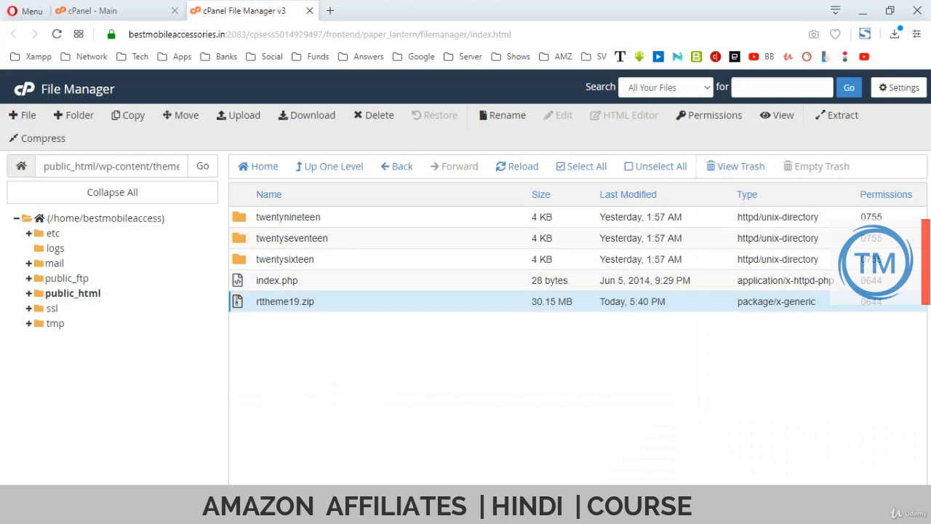
{"action": "left_click", "coordinate": [518, 167]}
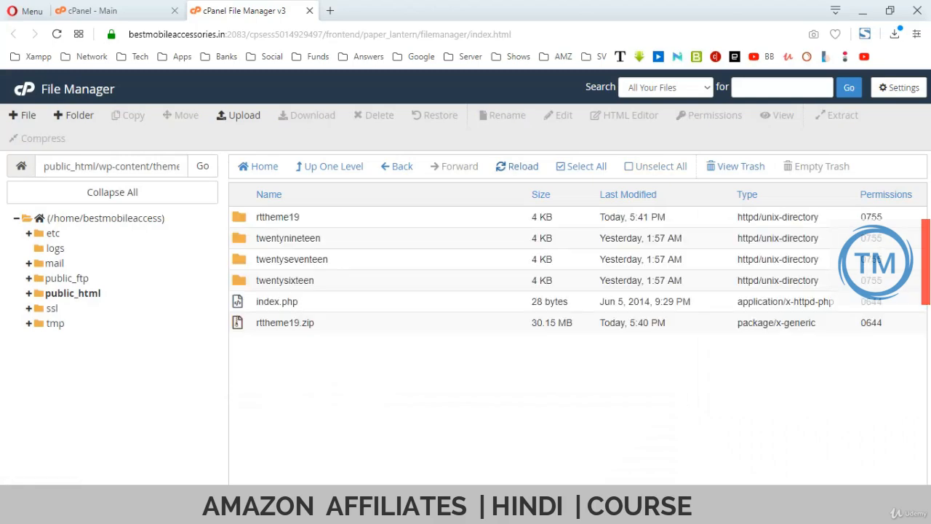
{"action": "double_click", "coordinate": [239, 217]}
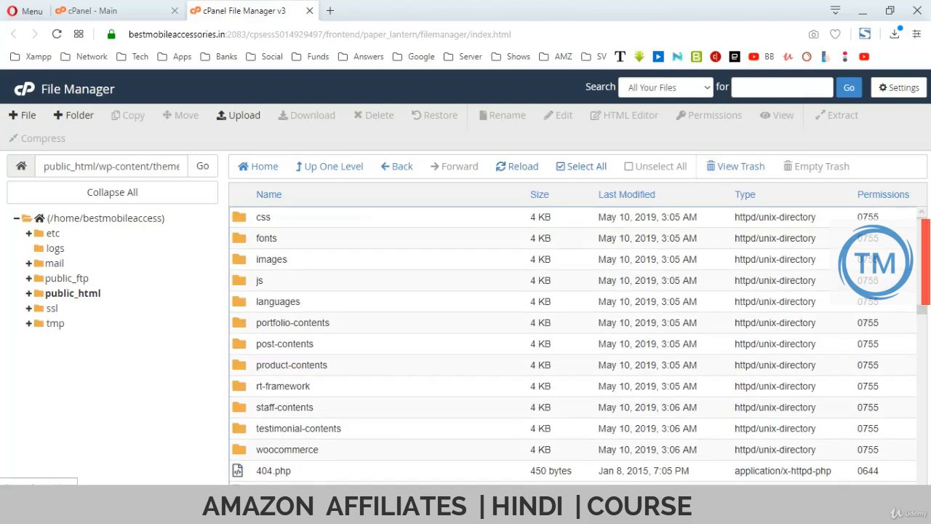
Switch to the WordPress admin window, go to the installed themes page and activate RT-Theme 19
{"action": "key", "text": "alt+Tab"}
{"action": "key", "text": "alt+Tab"}
{"action": "key", "text": "alt+Tab"}
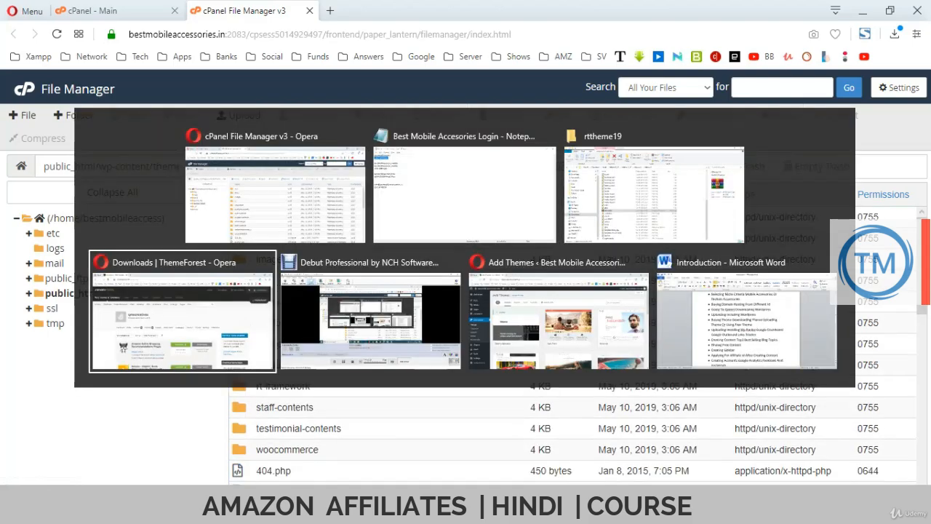
{"action": "key", "text": "alt+Tab"}
{"action": "key", "text": "alt+Tab"}
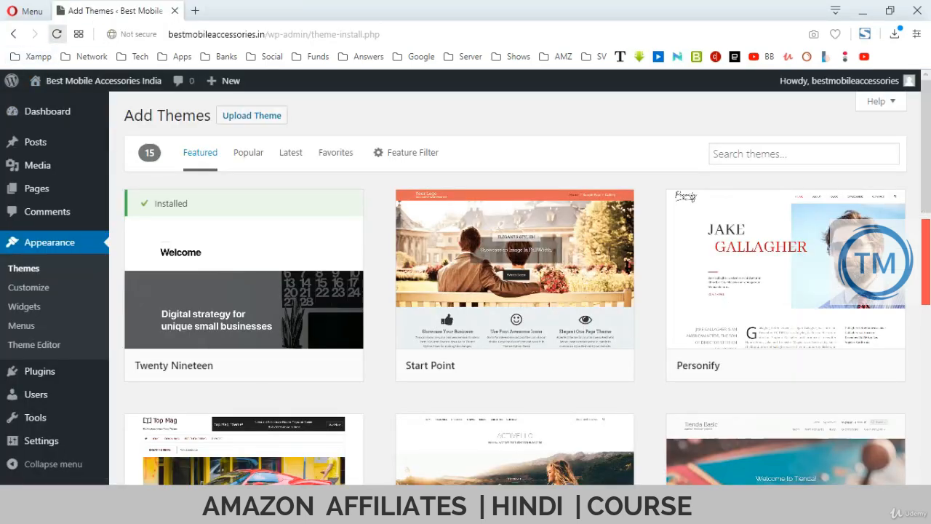
{"action": "left_click", "coordinate": [56, 34]}
{"action": "mouse_move", "coordinate": [36, 165]}
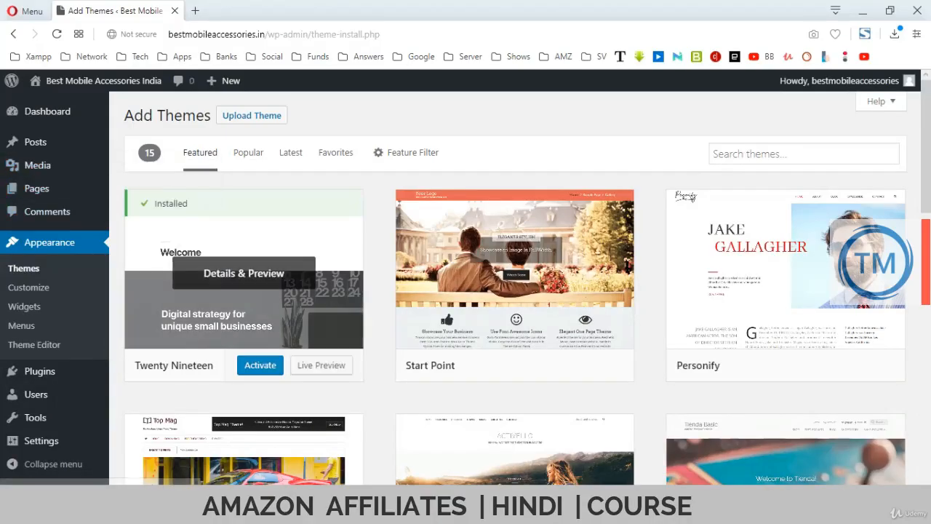
{"action": "scroll", "coordinate": [243, 219], "scroll_direction": "down", "scroll_amount": 2}
{"action": "scroll", "coordinate": [243, 181], "scroll_direction": "down", "scroll_amount": 8}
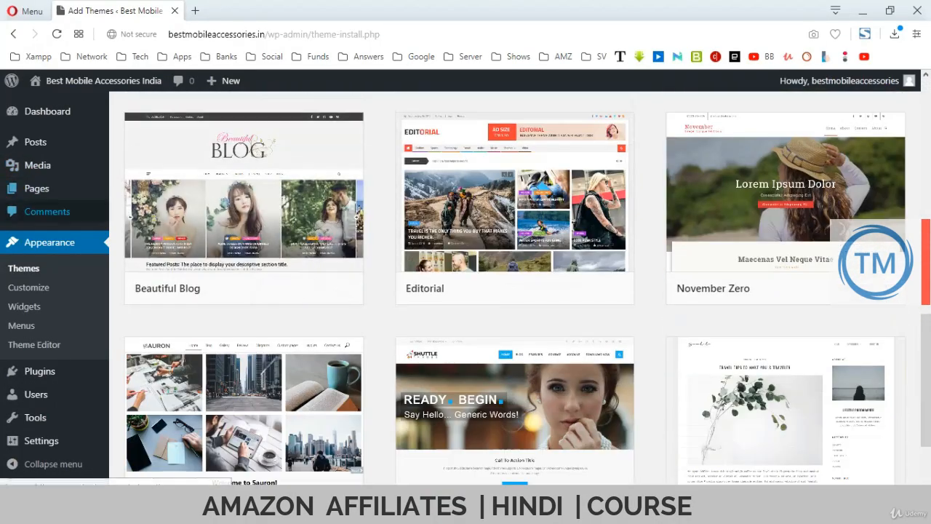
{"action": "left_click", "coordinate": [50, 242]}
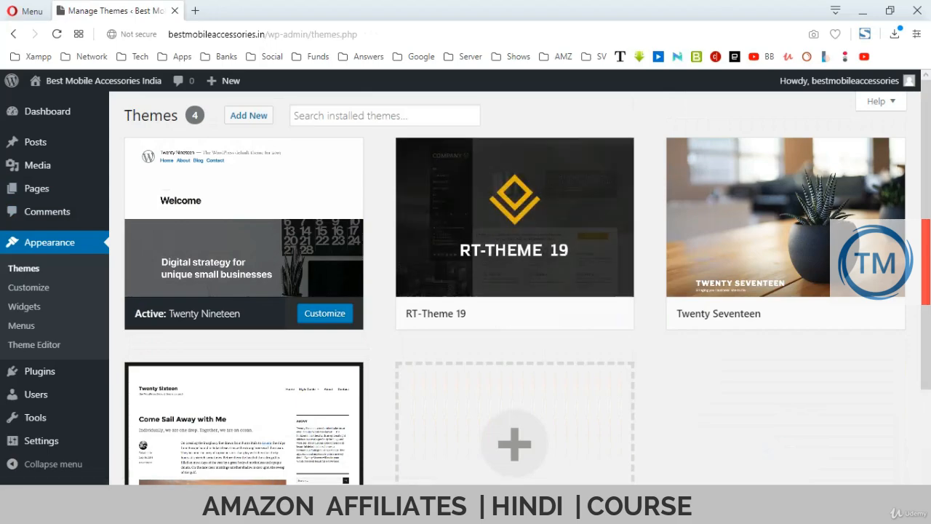
{"action": "left_click", "coordinate": [531, 312]}
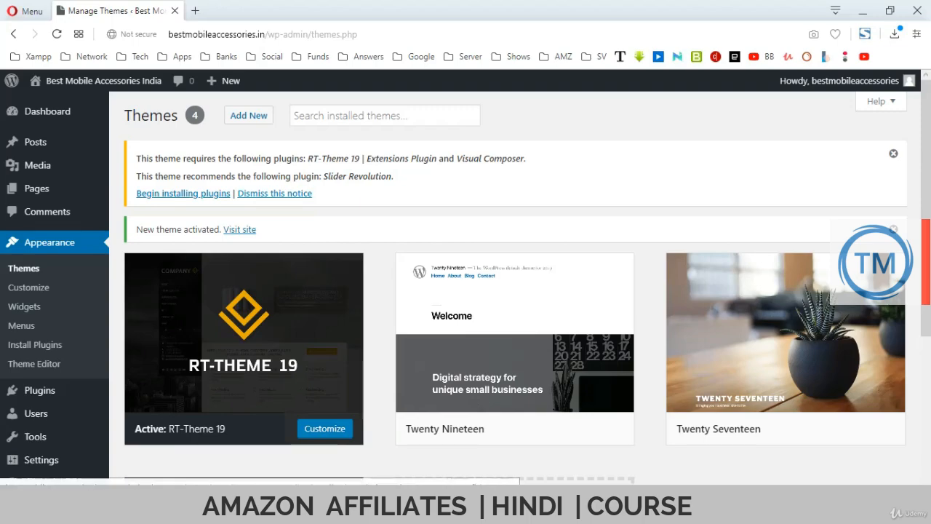
Bulk-install the RT-Theme 19 Extensions Plugin, Visual Composer and Slider Revolution from the theme's required plugins page
{"action": "left_click", "coordinate": [184, 193]}
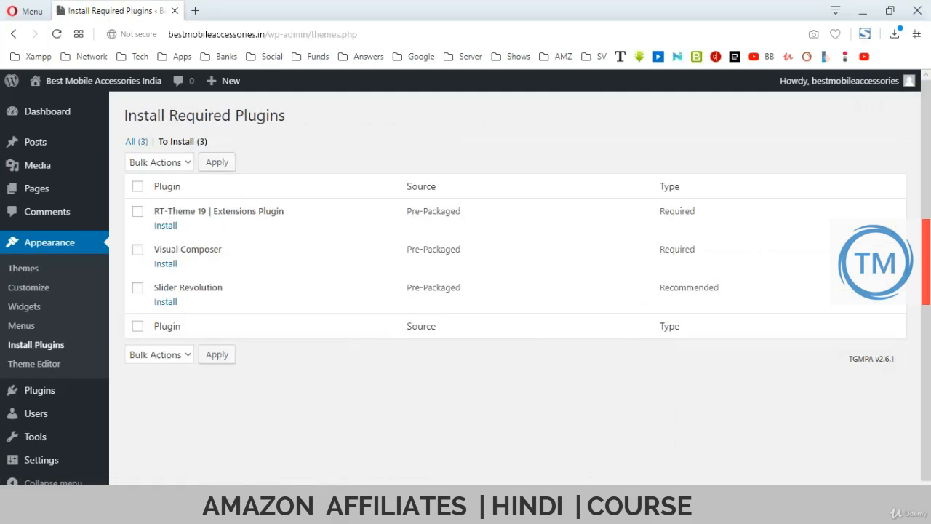
{"action": "left_click", "coordinate": [137, 186]}
{"action": "left_click", "coordinate": [159, 162]}
{"action": "key", "text": "Return"}
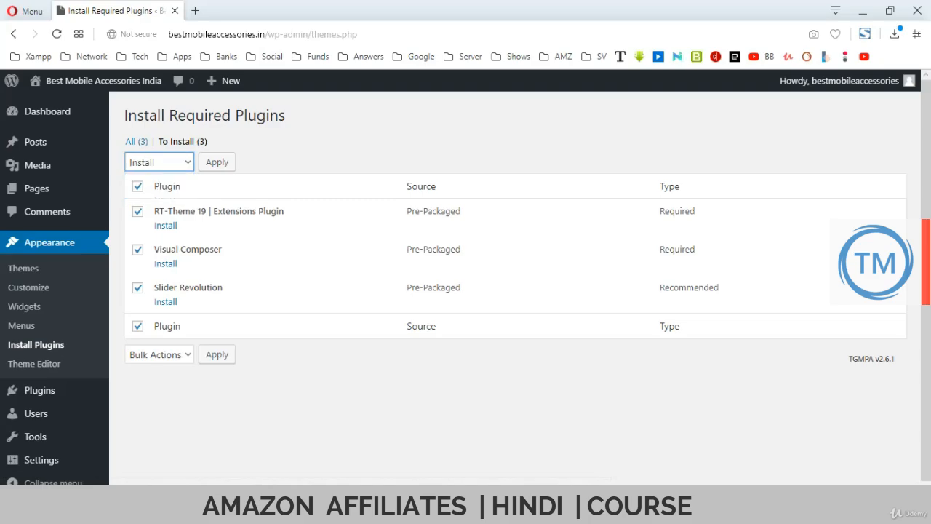
{"action": "key", "text": "Tab"}
{"action": "key", "text": "Return"}
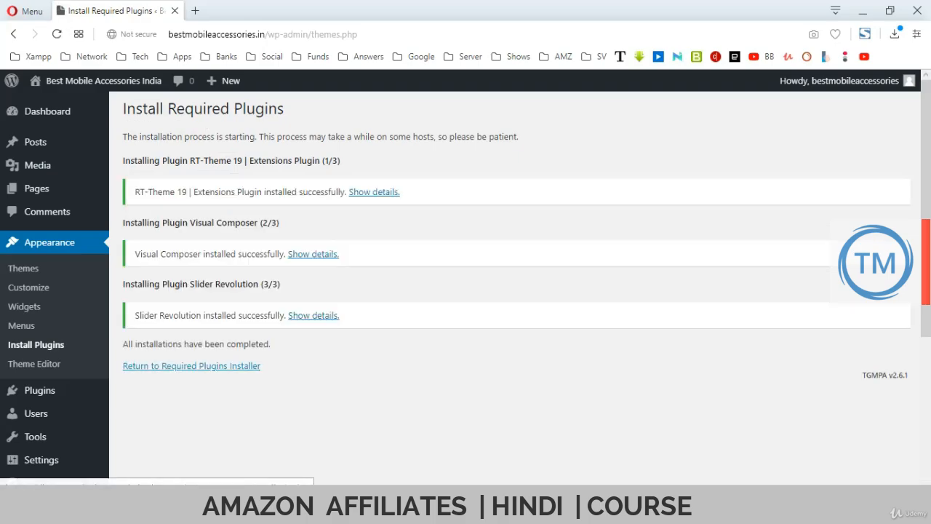
Return to the required plugins installer and bulk-activate the three theme plugins
{"action": "left_click", "coordinate": [191, 366]}
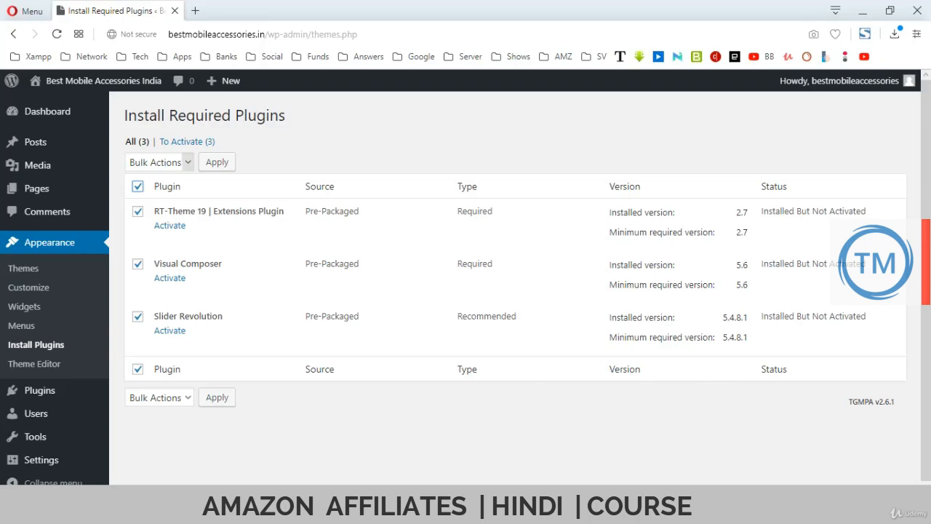
{"action": "left_click", "coordinate": [188, 162]}
{"action": "left_click", "coordinate": [153, 218]}
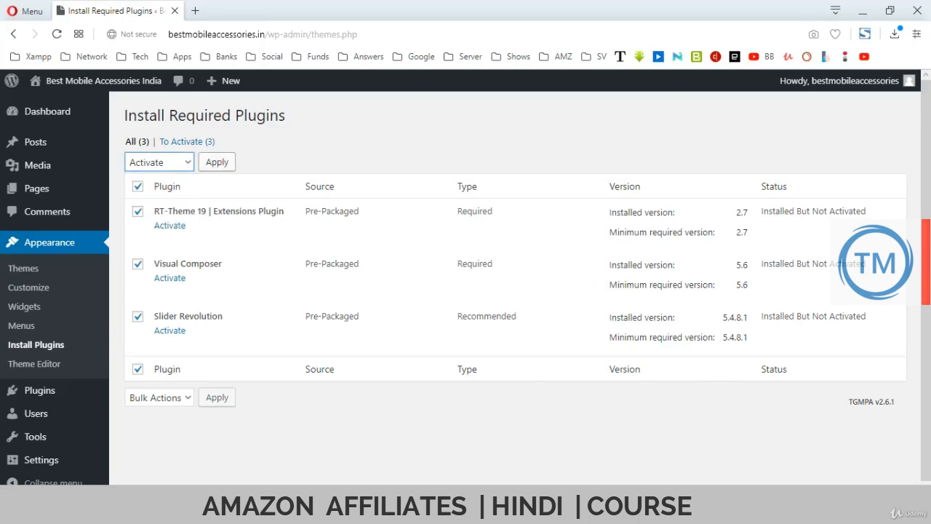
{"action": "left_click", "coordinate": [217, 162]}
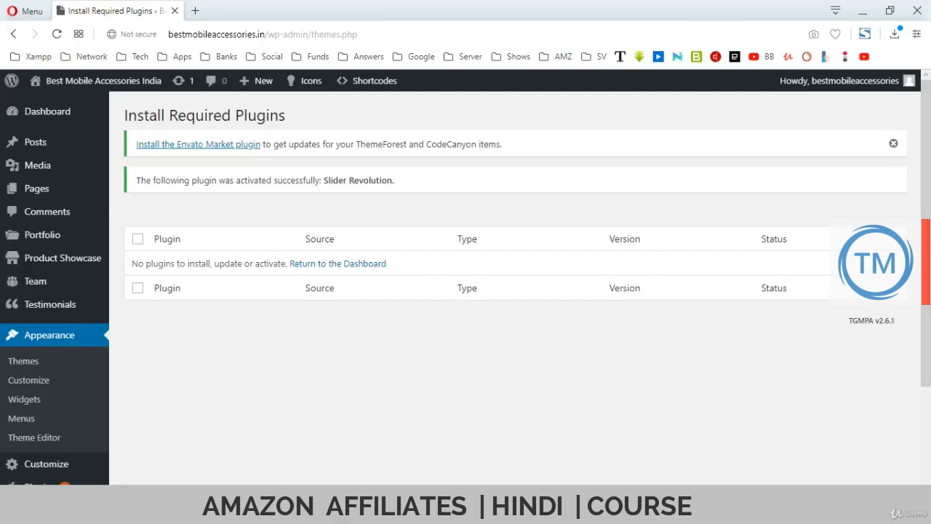
Open the public Best Mobile Accessories India site from its WordPress admin page
{"action": "mouse_move", "coordinate": [103, 80]}
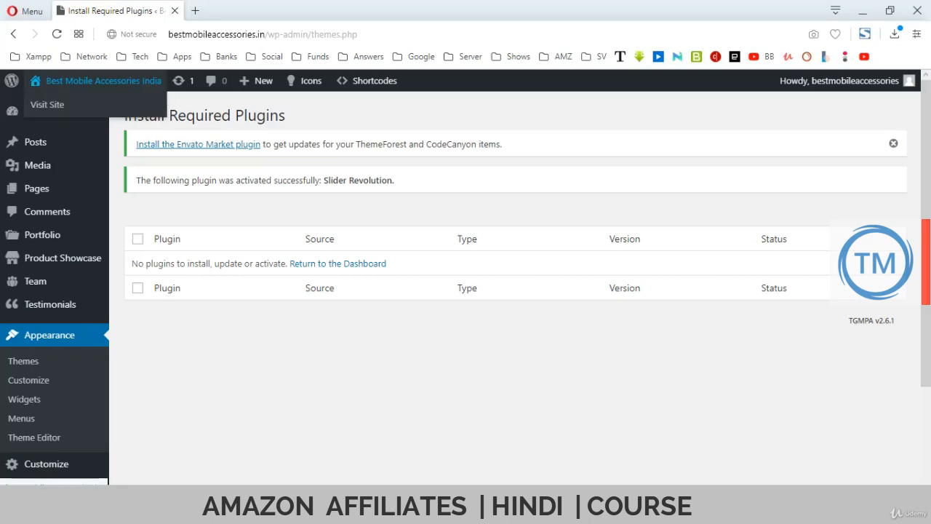
{"action": "right_click", "coordinate": [49, 104]}
{"action": "left_click", "coordinate": [87, 132]}
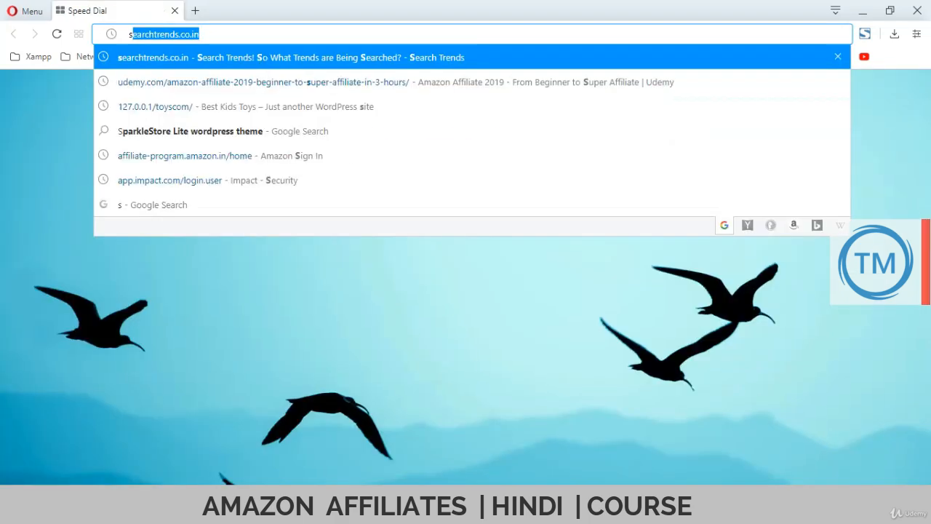
Open searchtrends.co.in and look through its home page from the header to the footer as a sample affiliate site
{"action": "type", "text": "earch"}
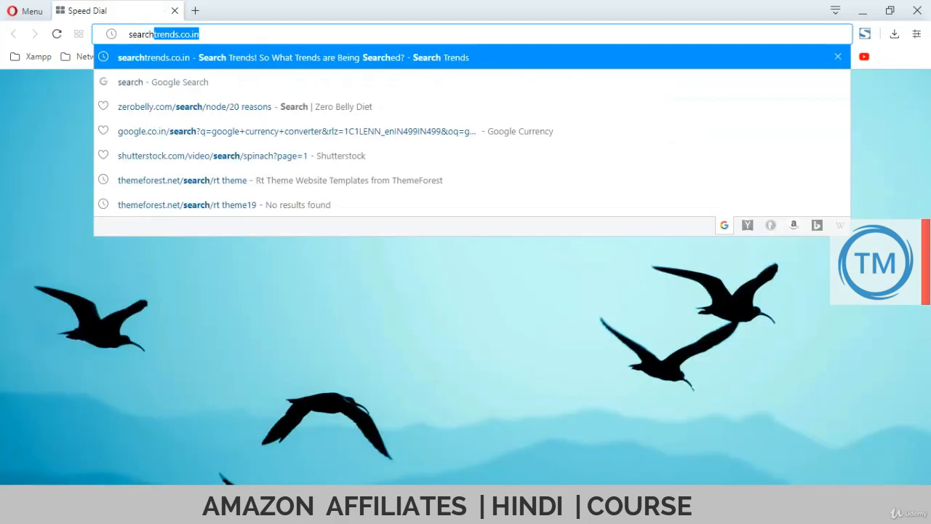
{"action": "key", "text": "Return"}
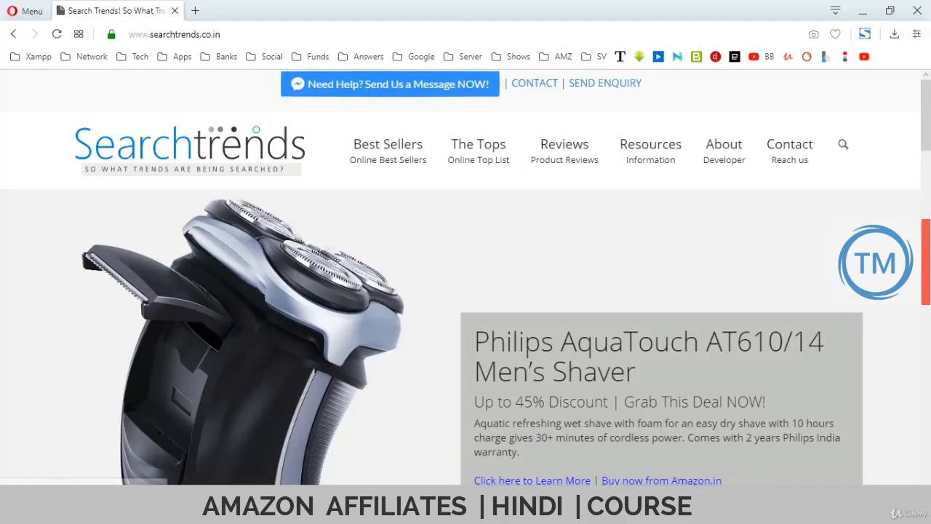
{"action": "scroll", "coordinate": [466, 276], "scroll_direction": "down", "scroll_amount": 5}
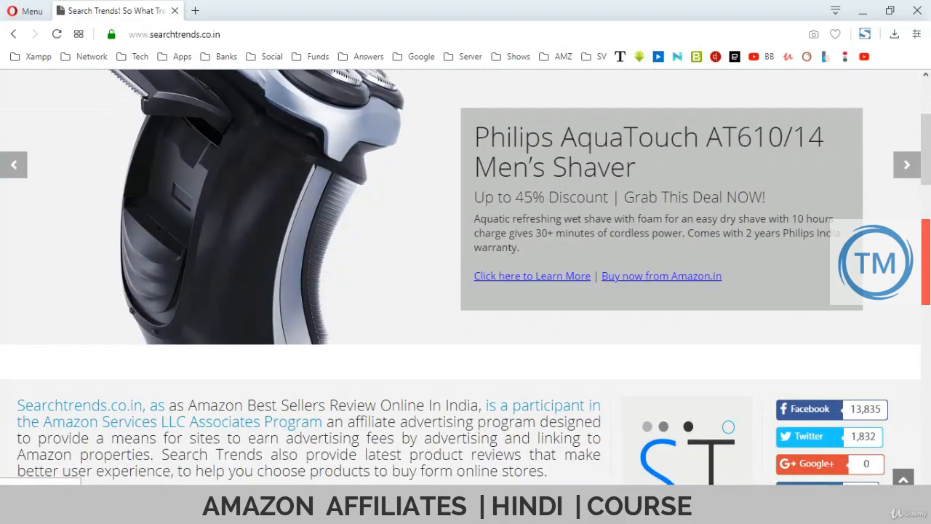
{"action": "scroll", "coordinate": [465, 276], "scroll_direction": "down", "scroll_amount": 15}
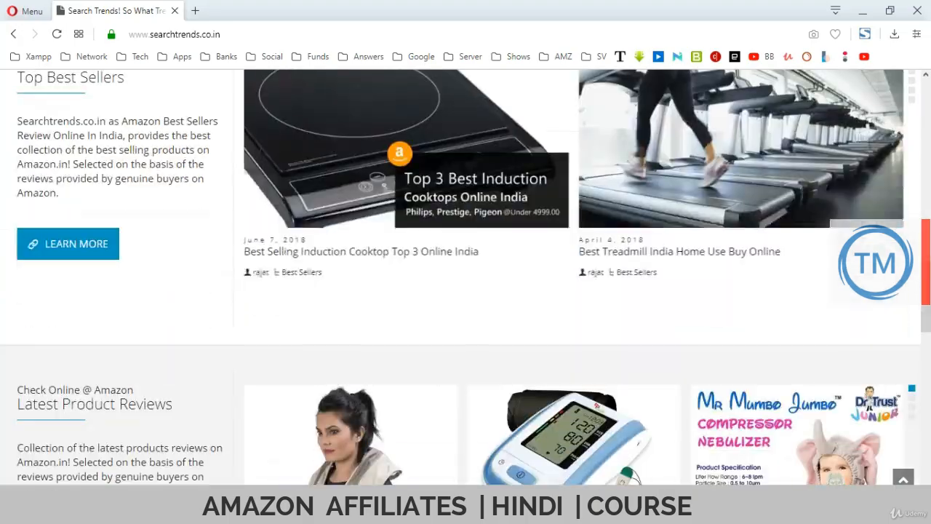
{"action": "scroll", "coordinate": [192, 307], "scroll_direction": "down", "scroll_amount": 10}
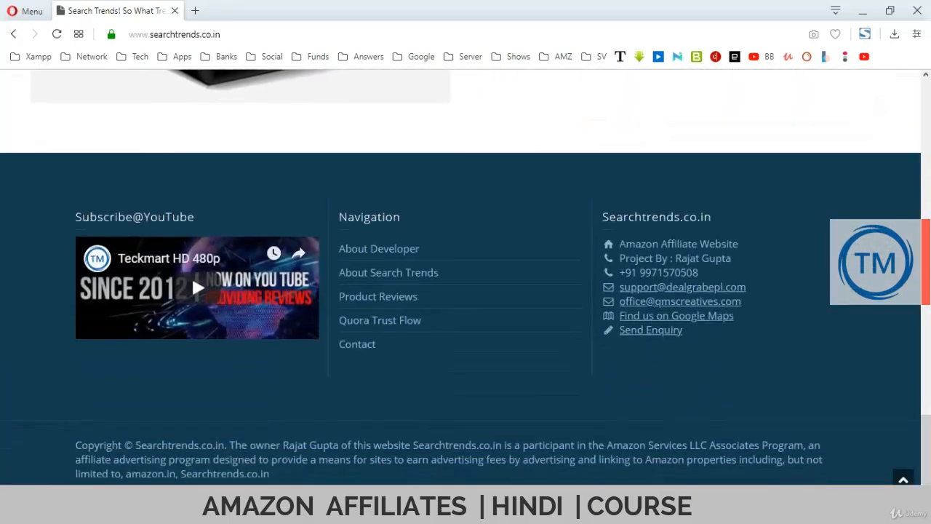
{"action": "scroll", "coordinate": [191, 274], "scroll_direction": "up", "scroll_amount": 15}
{"action": "scroll", "coordinate": [465, 277], "scroll_direction": "up", "scroll_amount": 15}
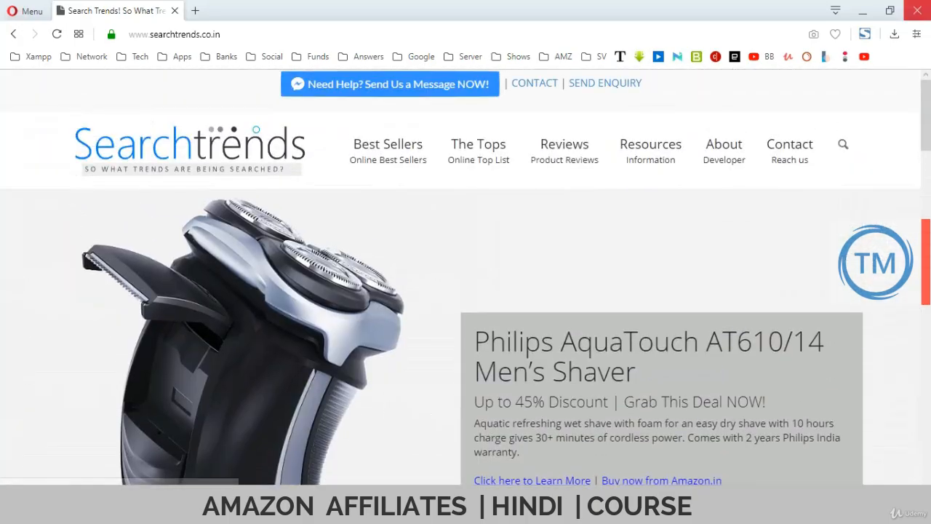